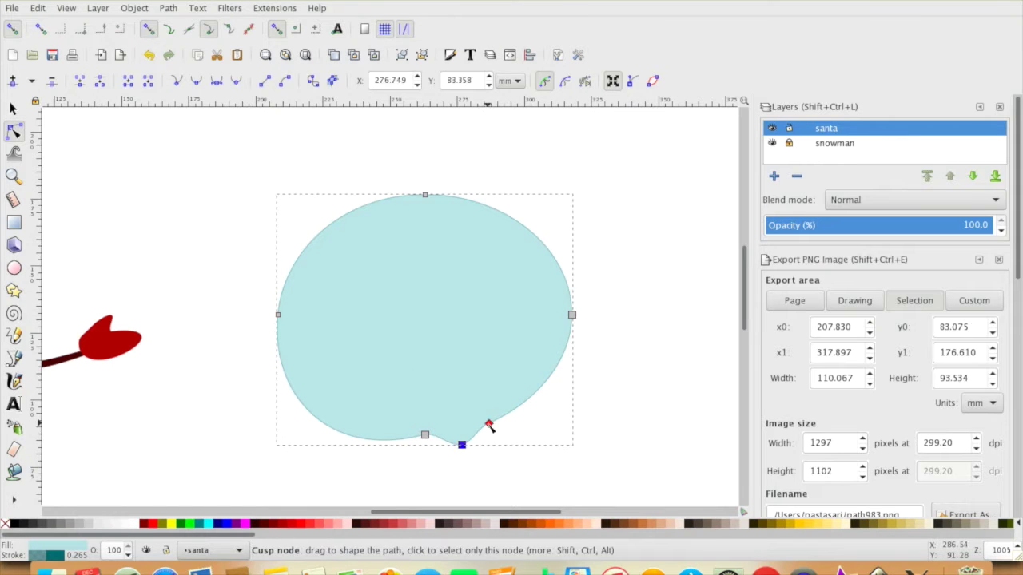
- Finish the beard outline and give the whole beard shape a radial gradient fill
click(614, 461)
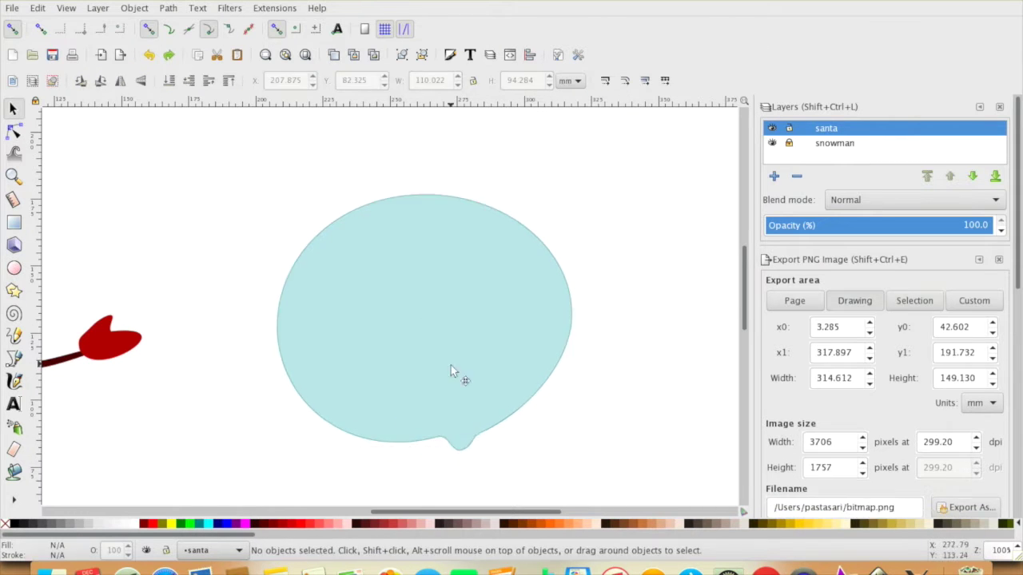
key(s)
click(482, 440)
key(shift+ctrl+f)
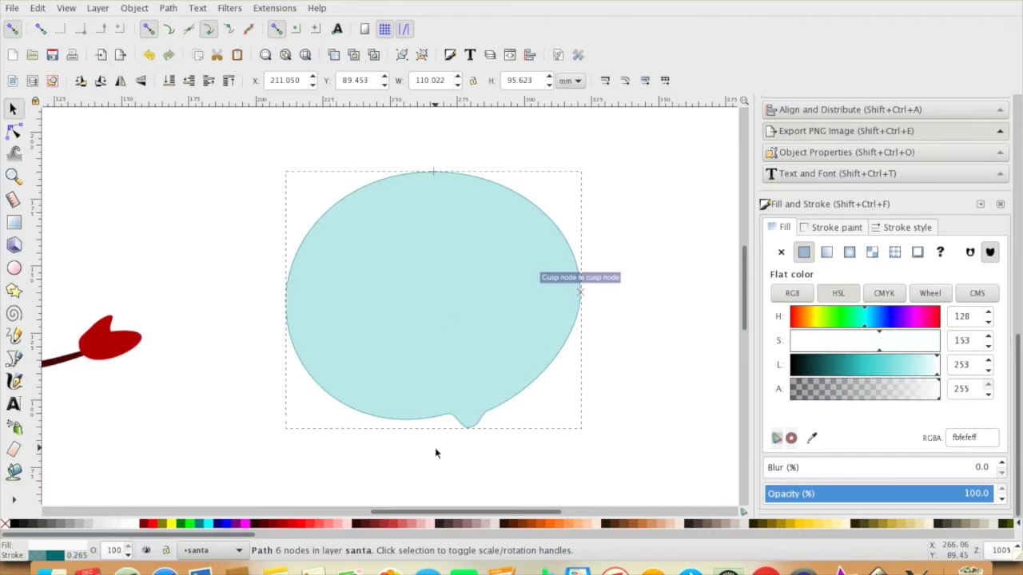
key(Escape)
click(496, 364)
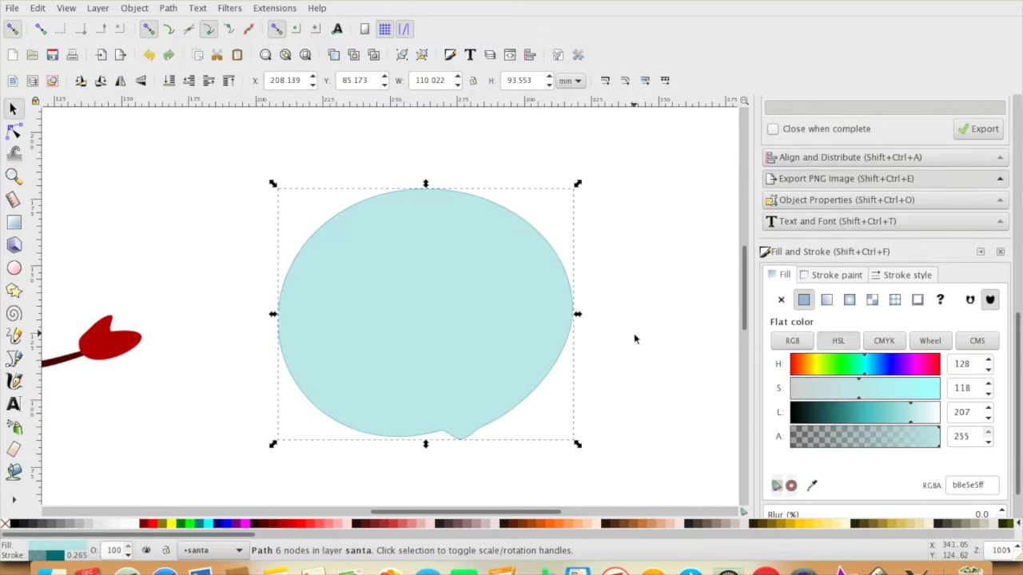
click(850, 300)
- Lighten the gradient's centre stop to near white so it fades to light blue
key(g)
click(432, 327)
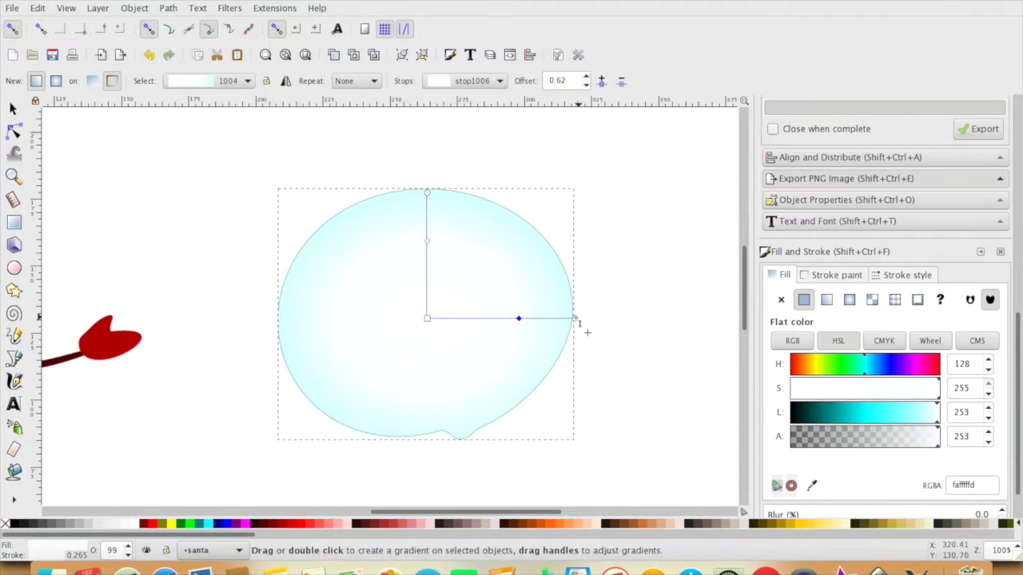
key(e)
drag(301, 212, 526, 366)
- Draw a peach oval at the top of the beard and pull its bottom centre up into a dent
drag(858, 413, 906, 413)
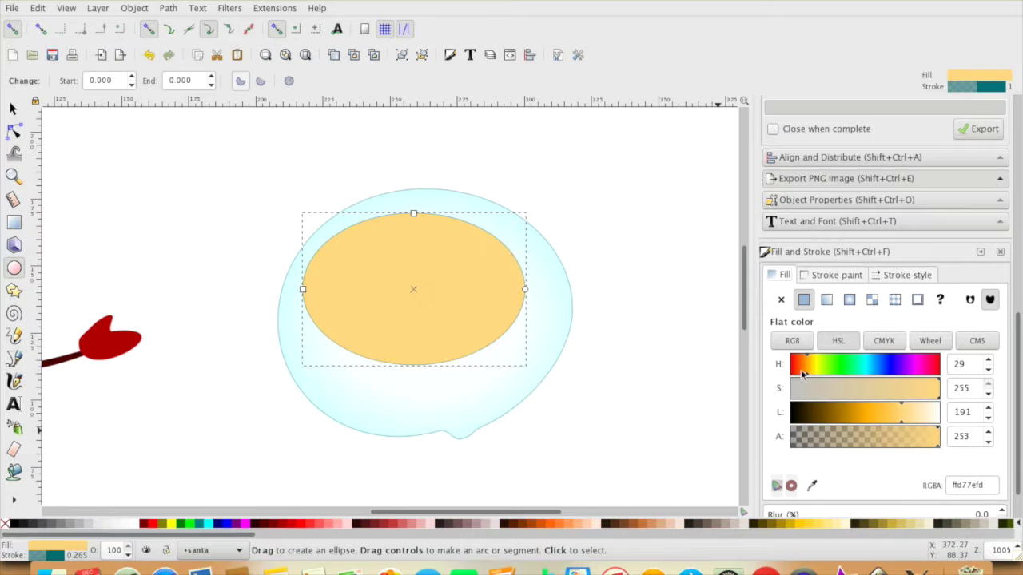
click(803, 366)
click(167, 8)
click(196, 25)
key(s)
drag(433, 326, 445, 297)
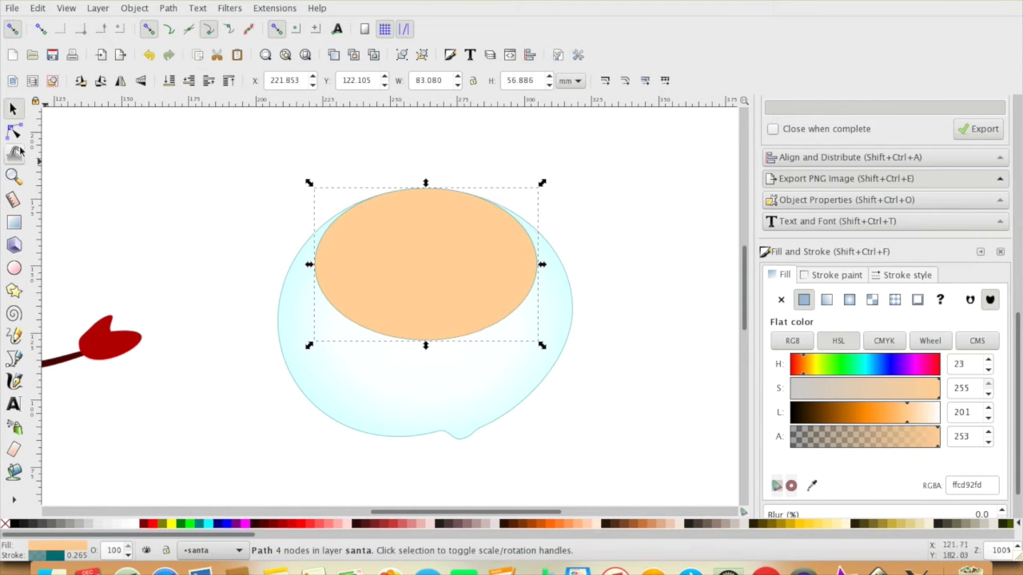
key(n)
drag(426, 341, 428, 309)
key(Escape)
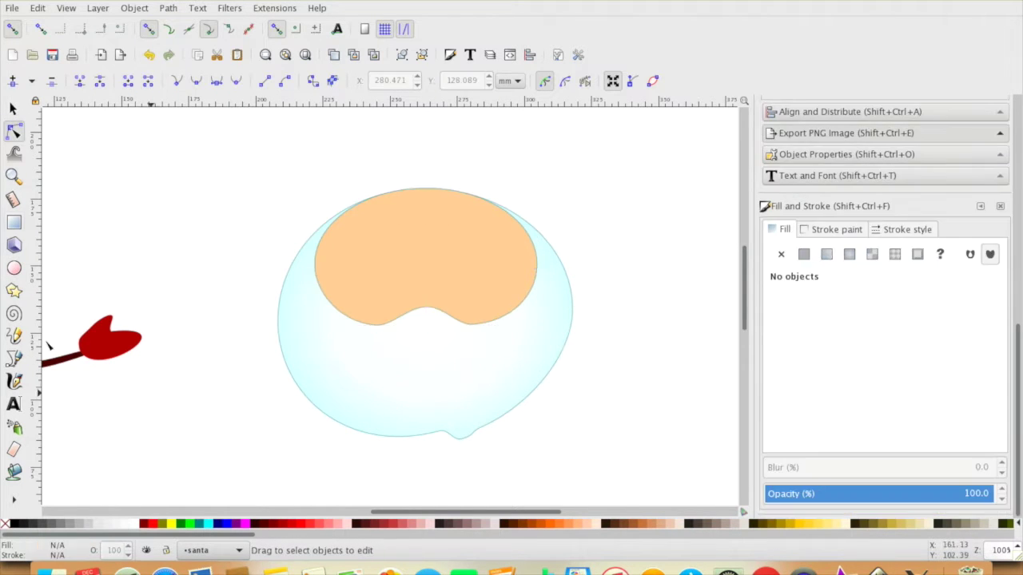
- Draw a round nose circle below the face dent with a radial gradient fill
key(e)
drag(448, 324, 472, 351)
key(s)
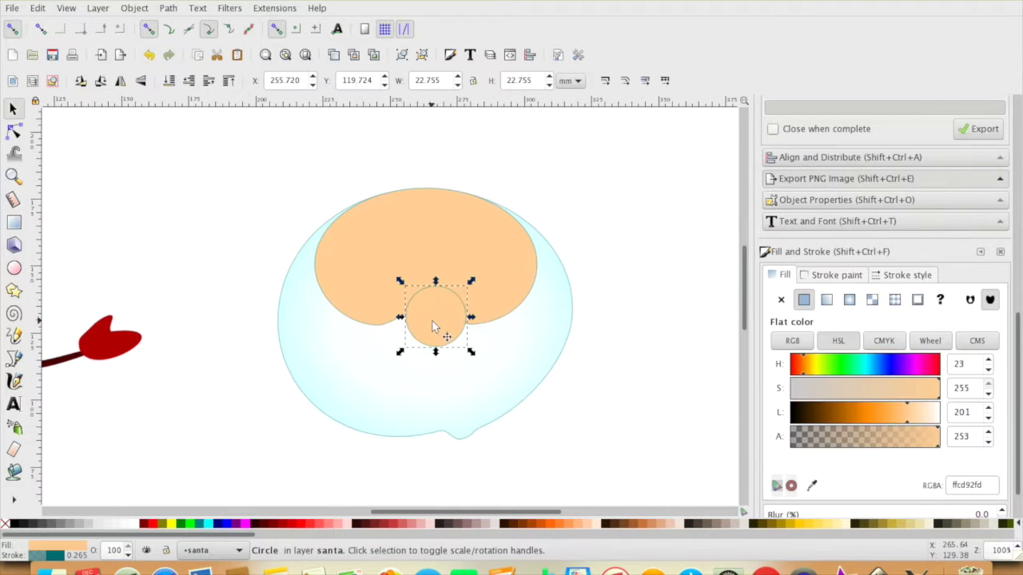
scroll(790, 278, down, 2)
scroll(790, 278, up, 1)
scroll(790, 232, up, 1)
click(849, 252)
- Make the nose gradient's outer stop opaque orange and its centre stop lighter
key(g)
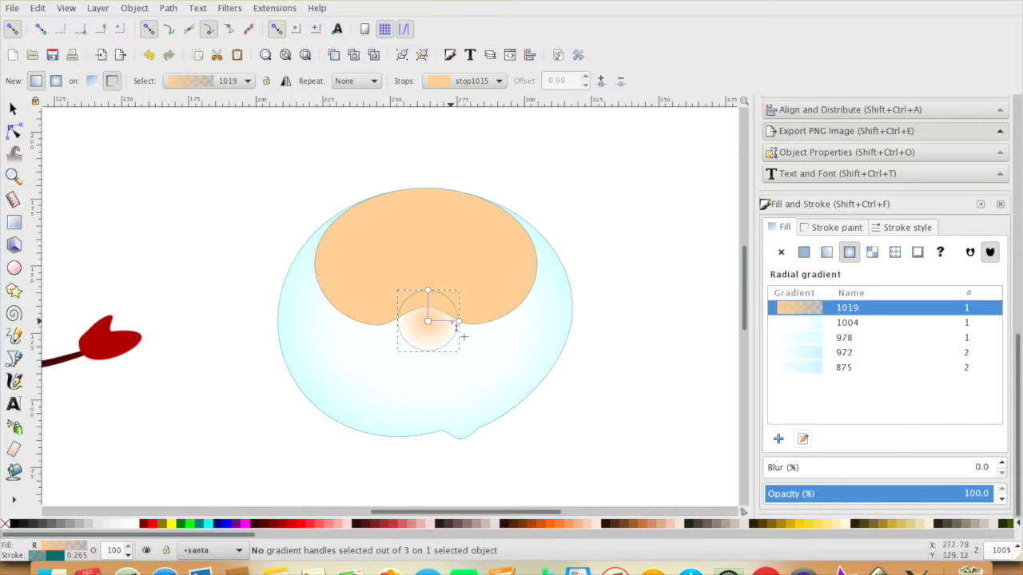
click(459, 322)
drag(796, 389, 938, 400)
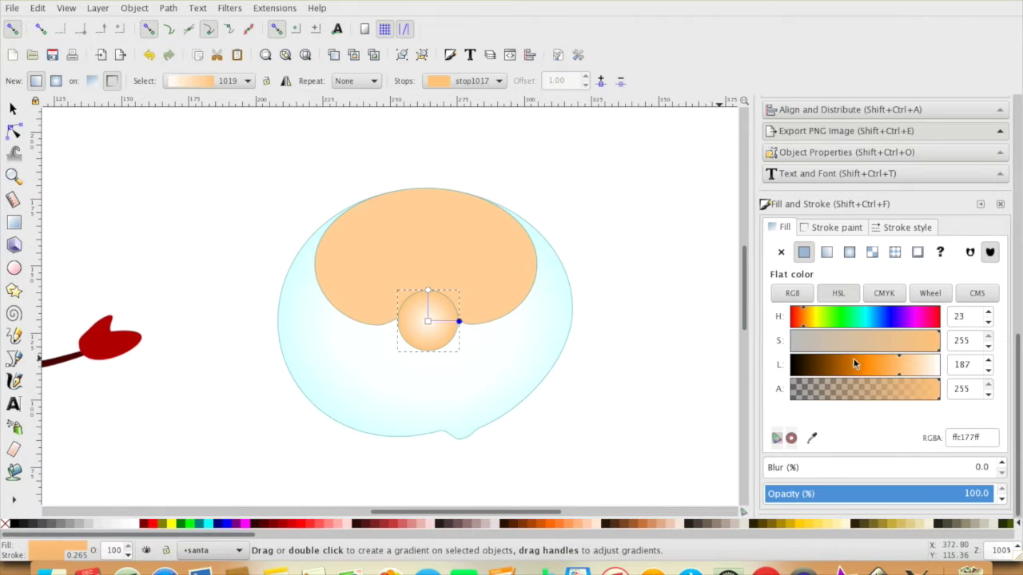
click(430, 320)
click(920, 366)
drag(920, 372, 931, 372)
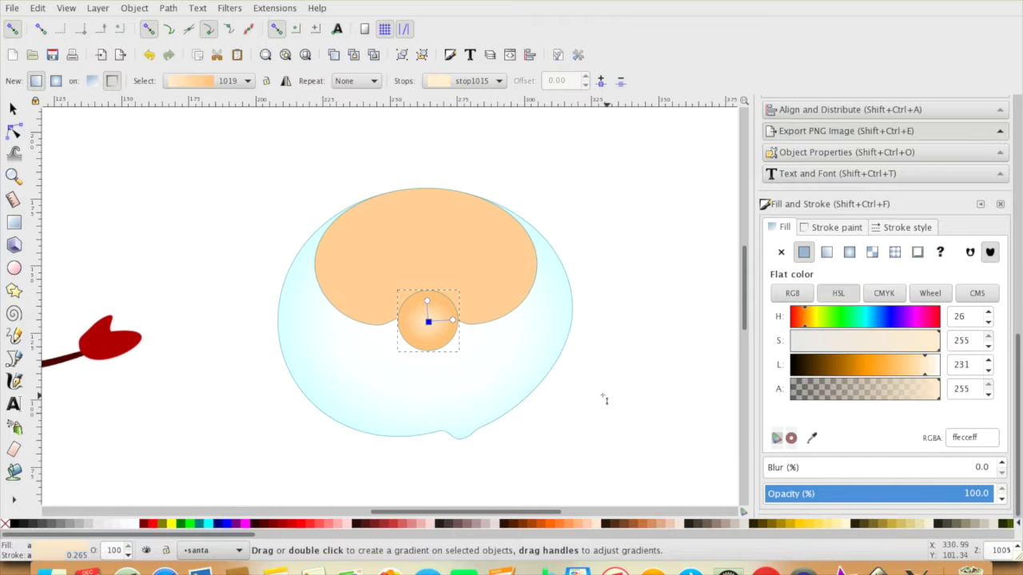
click(424, 414)
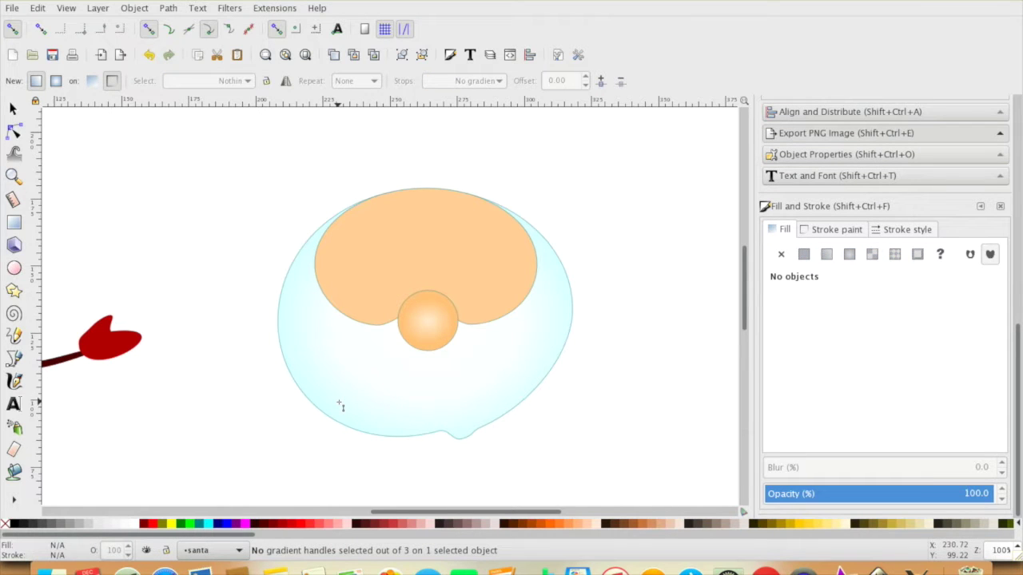
- Add a small near-white highlight oval on top of the nose
key(e)
drag(409, 296, 443, 304)
key(n)
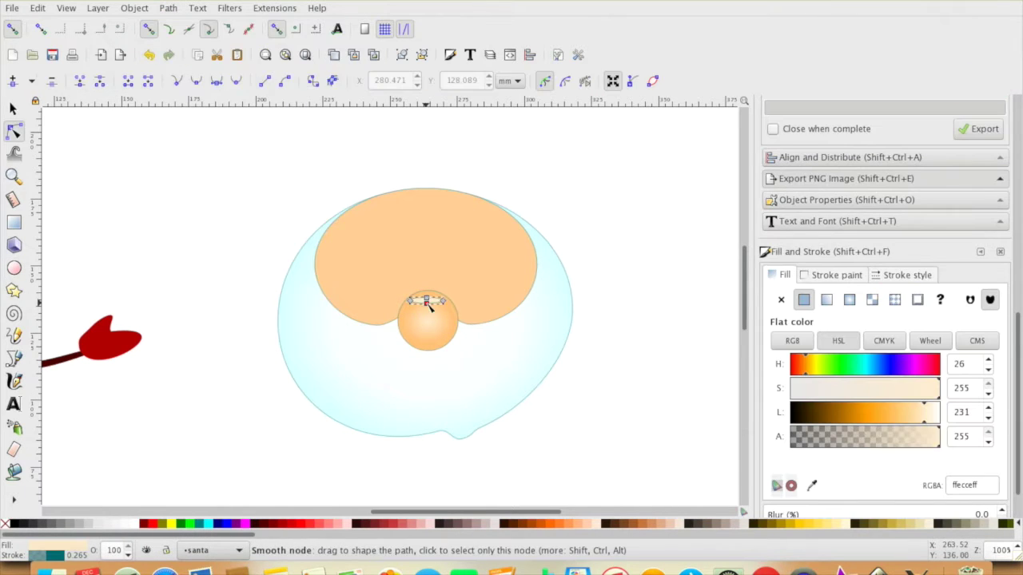
click(938, 411)
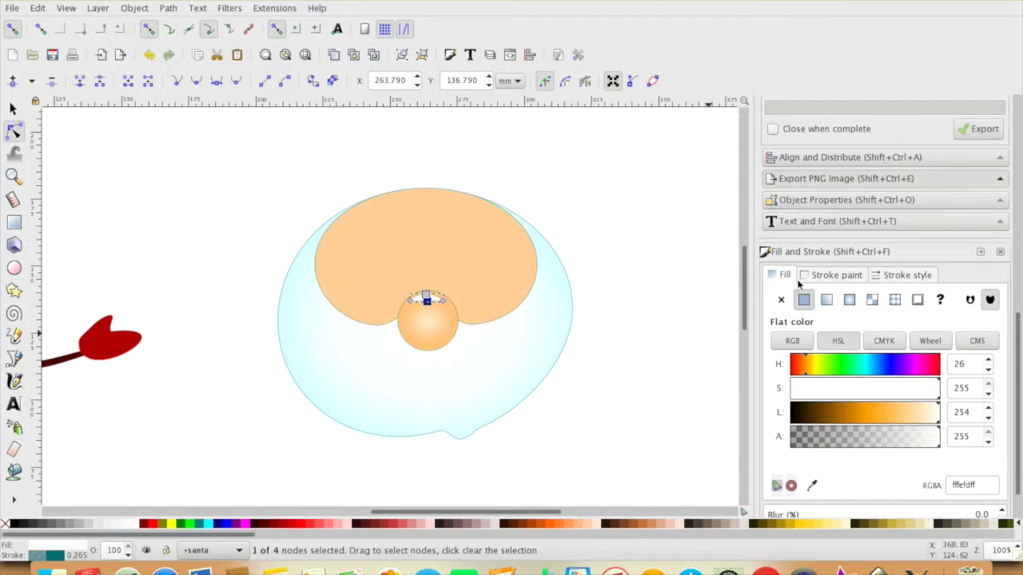
scroll(1005, 475, down, 2)
scroll(1004, 475, up, 4)
scroll(1019, 462, up, 2)
scroll(1019, 462, down, 2)
click(13, 110)
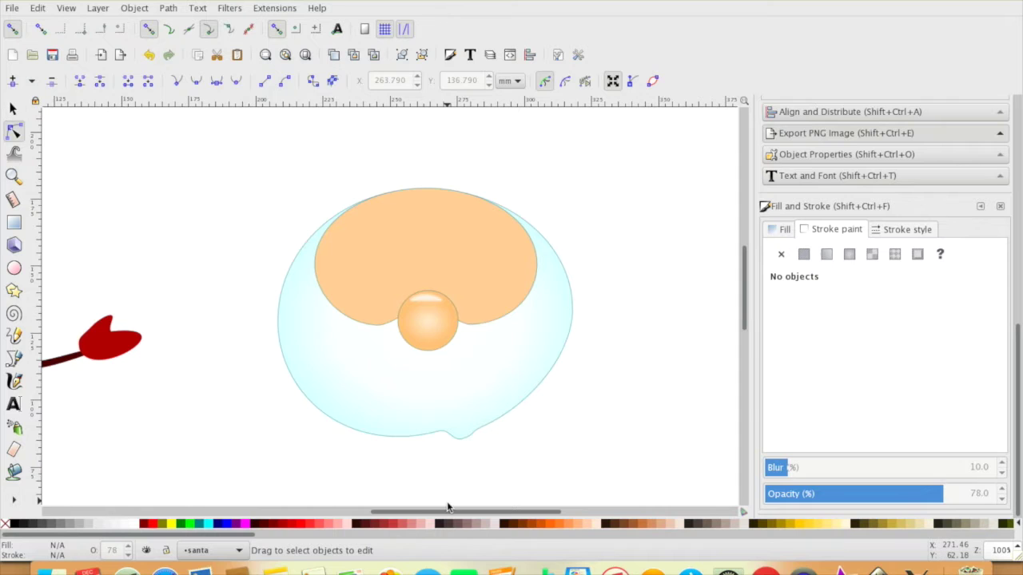
click(15, 271)
- Draw a near-black eye circle and place the eyes with their white highlights on the face
drag(362, 259, 401, 299)
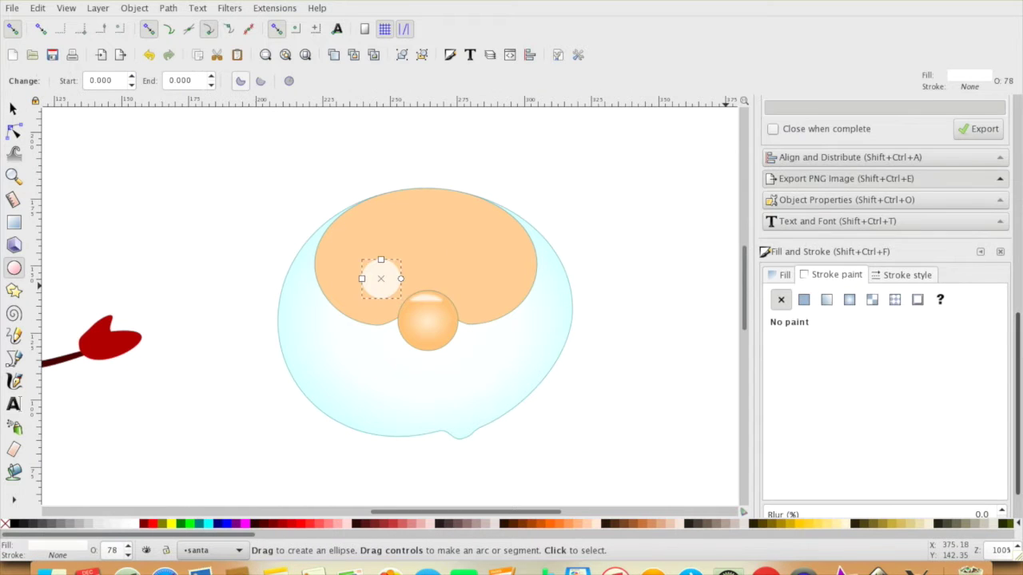
click(780, 274)
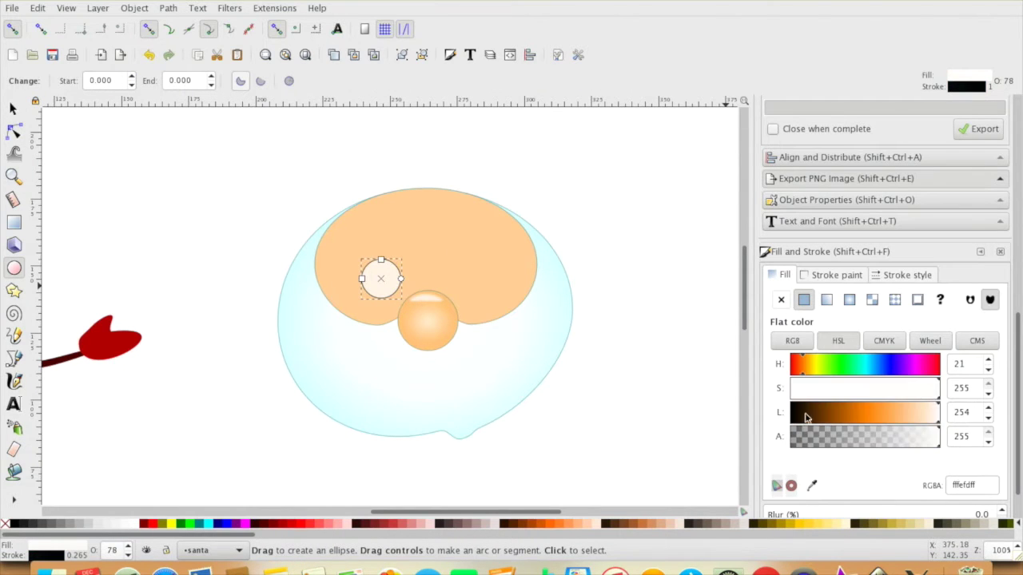
click(796, 413)
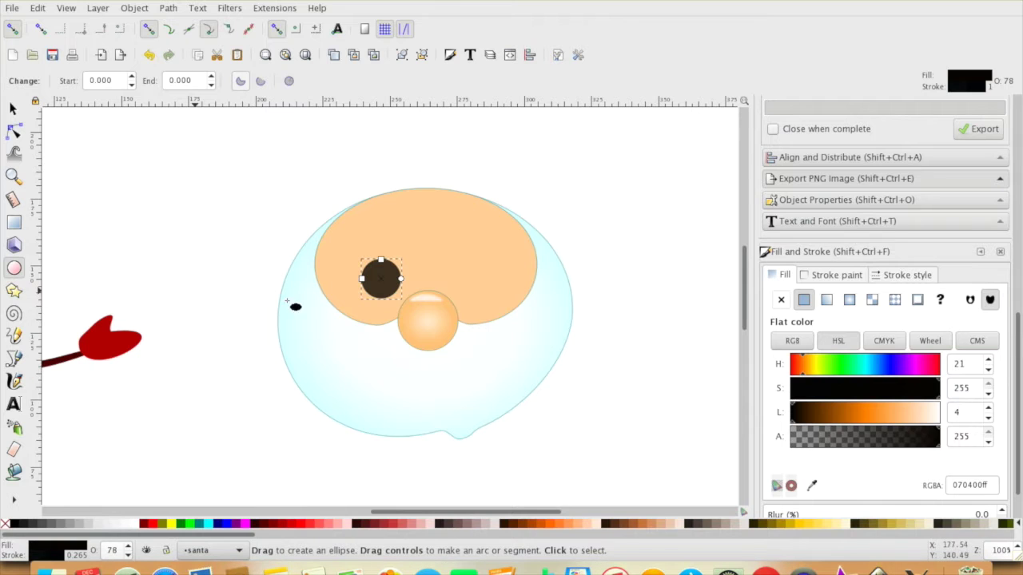
key(s)
scroll(1007, 489, down, 2)
click(1001, 489)
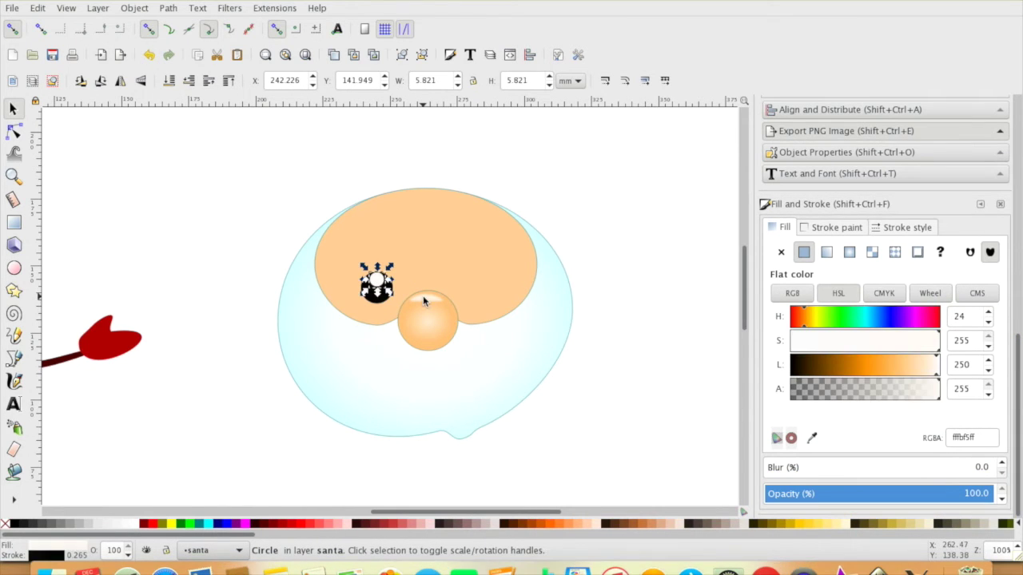
click(375, 302)
shift+click(383, 287)
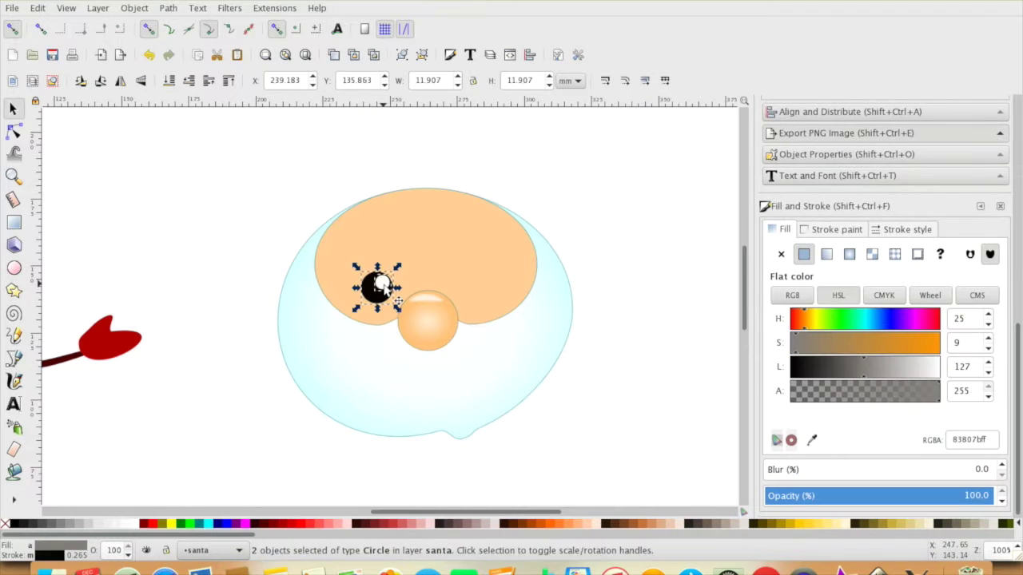
click(479, 286)
key(Escape)
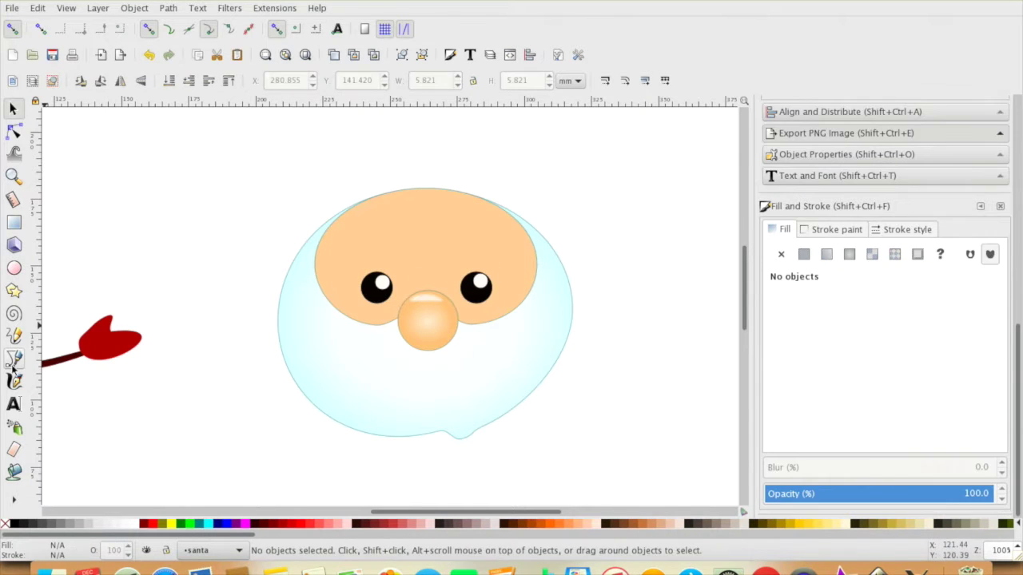
- Draw an arched eyebrow above the left eye and place a second one above the right eye
click(14, 358)
click(350, 258)
double_click(378, 248)
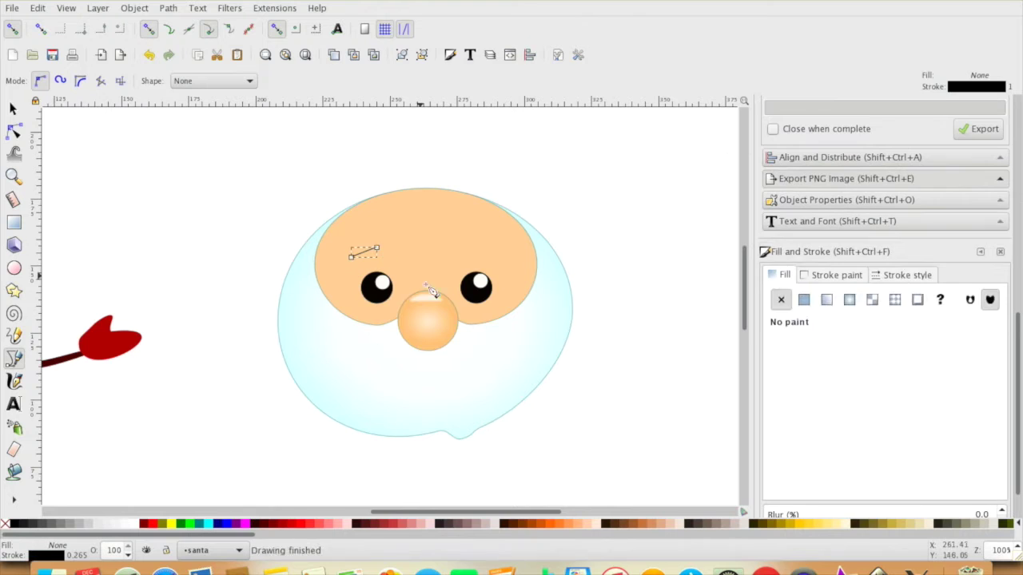
click(907, 274)
key(n)
drag(364, 253, 376, 262)
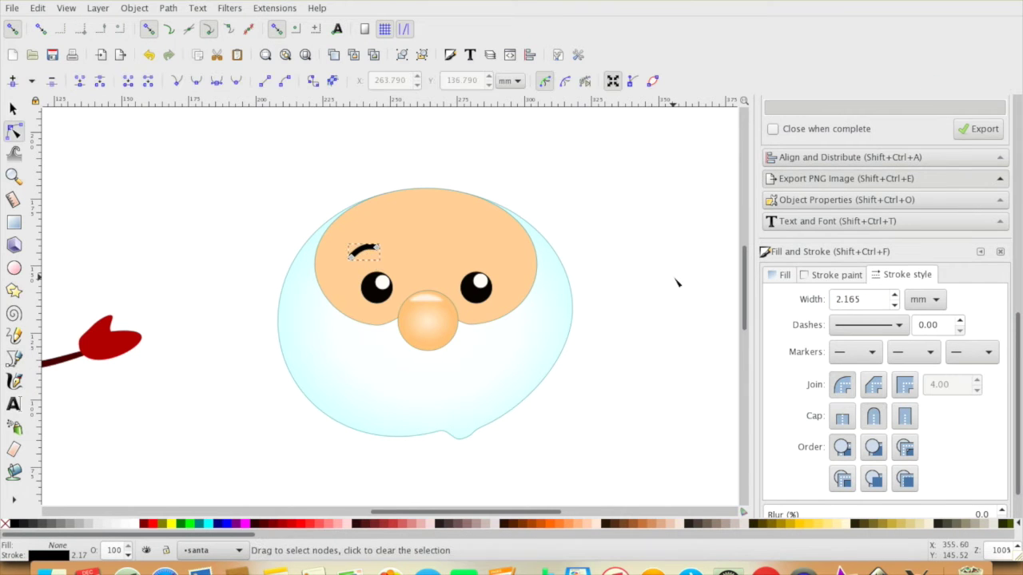
key(s)
key(n)
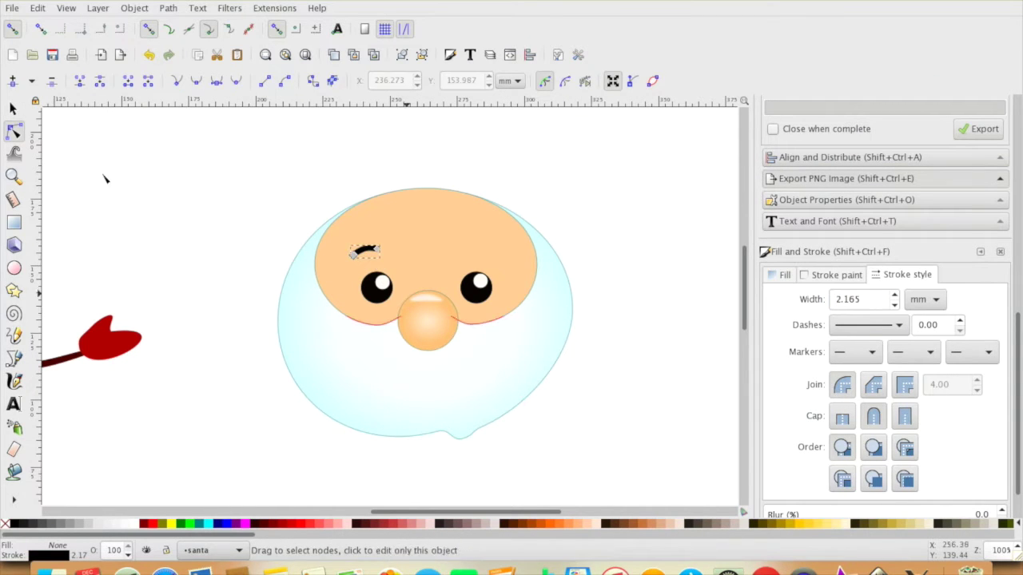
key(s)
drag(495, 254, 497, 261)
click(599, 251)
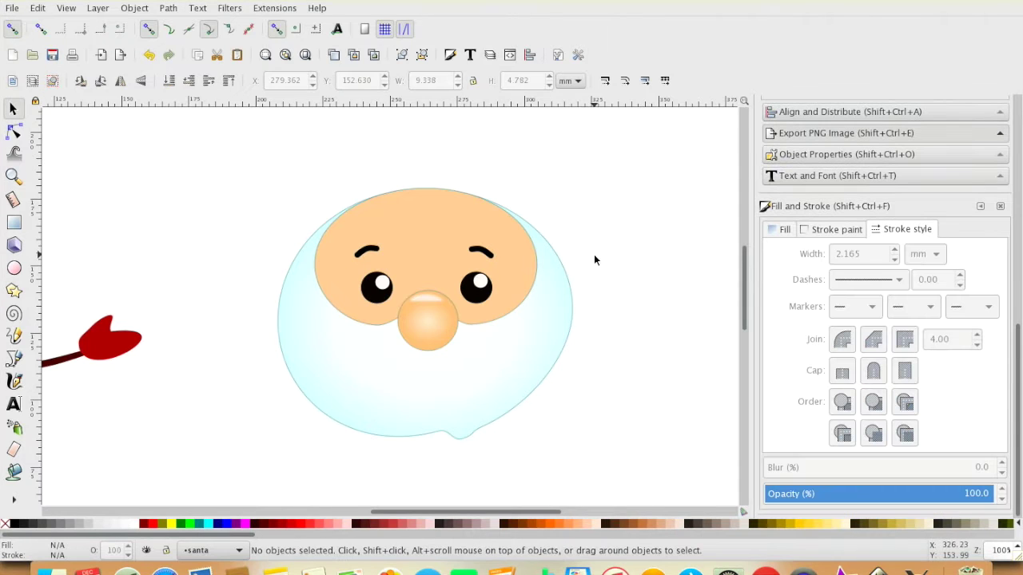
- Draw the fur brim across the head and give it a white radial gradient
key(b)
double_click(300, 249)
key(n)
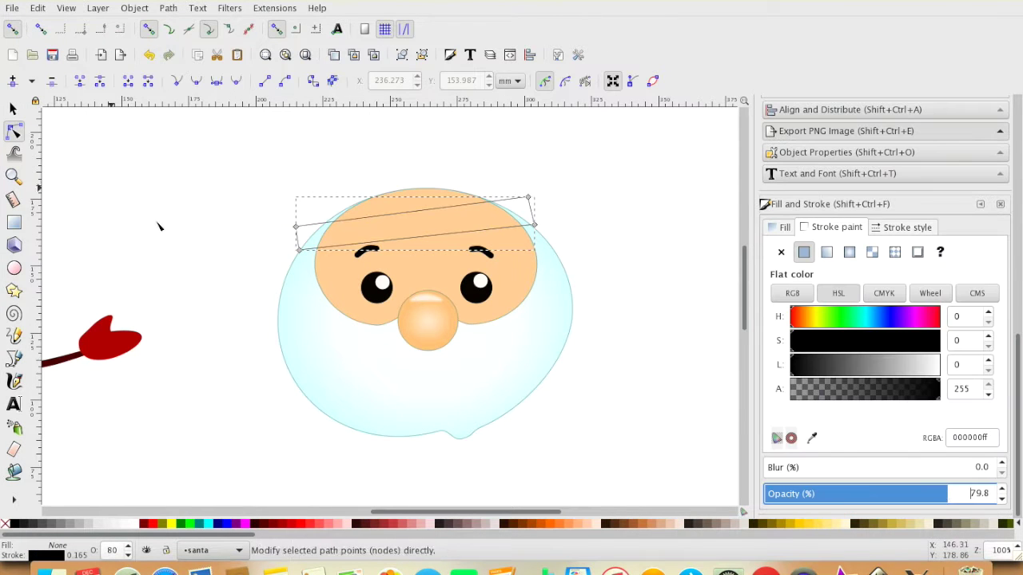
click(779, 227)
click(849, 252)
key(g)
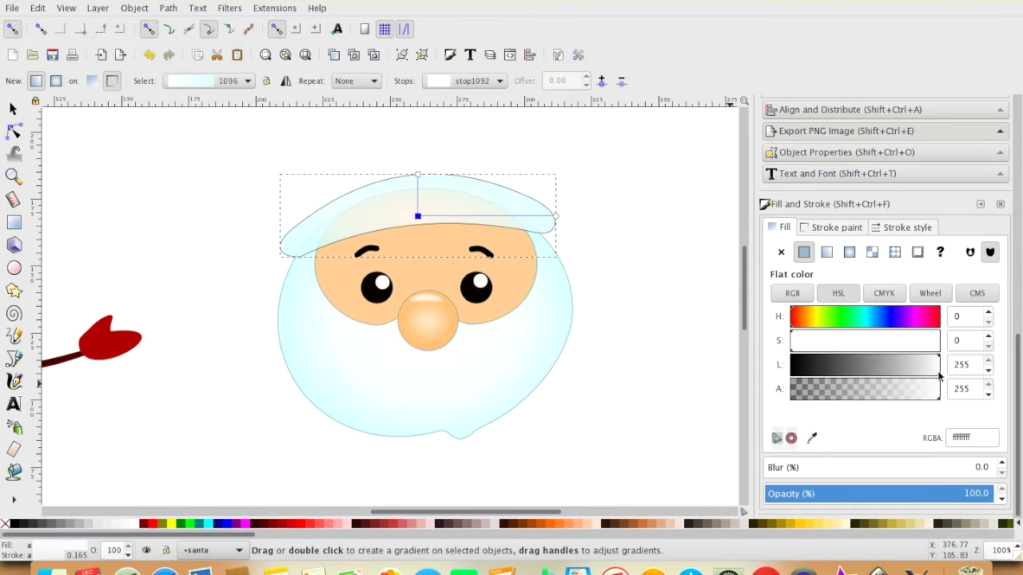
key(Tab)
click(933, 351)
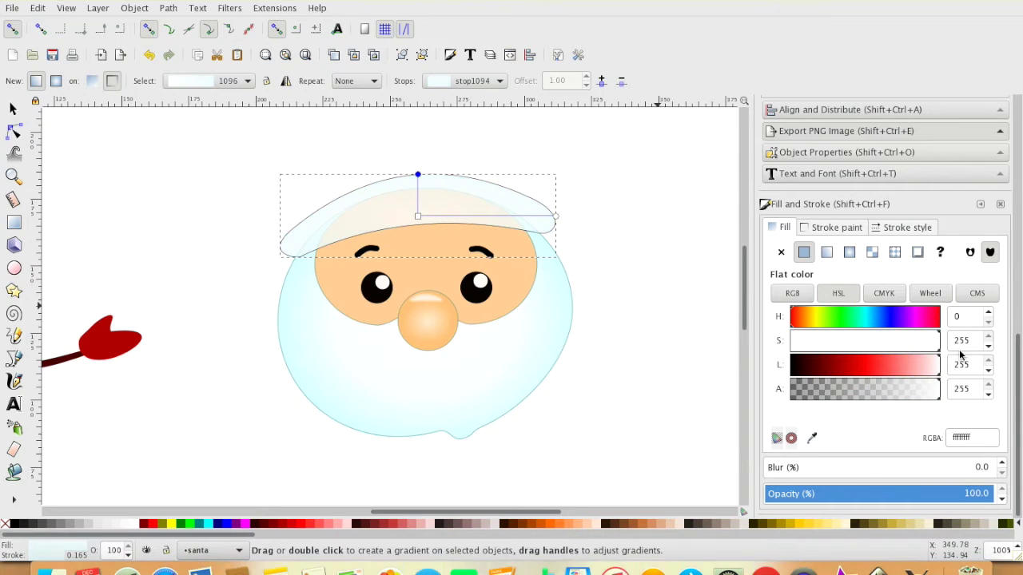
key(s)
key(Escape)
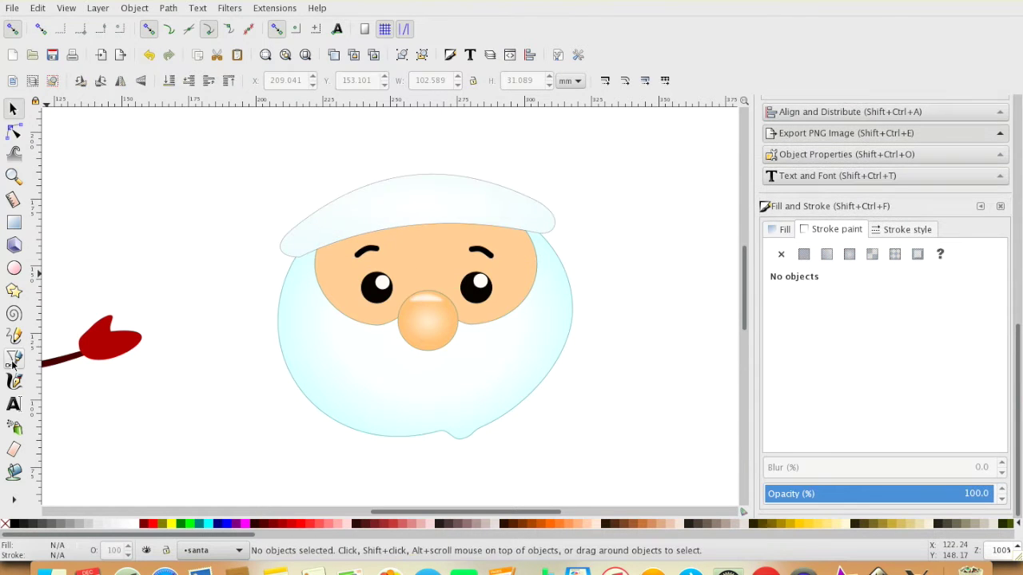
- Draw the pointed hat outline above the brim and fill it flat dark red
key(b)
click(297, 230)
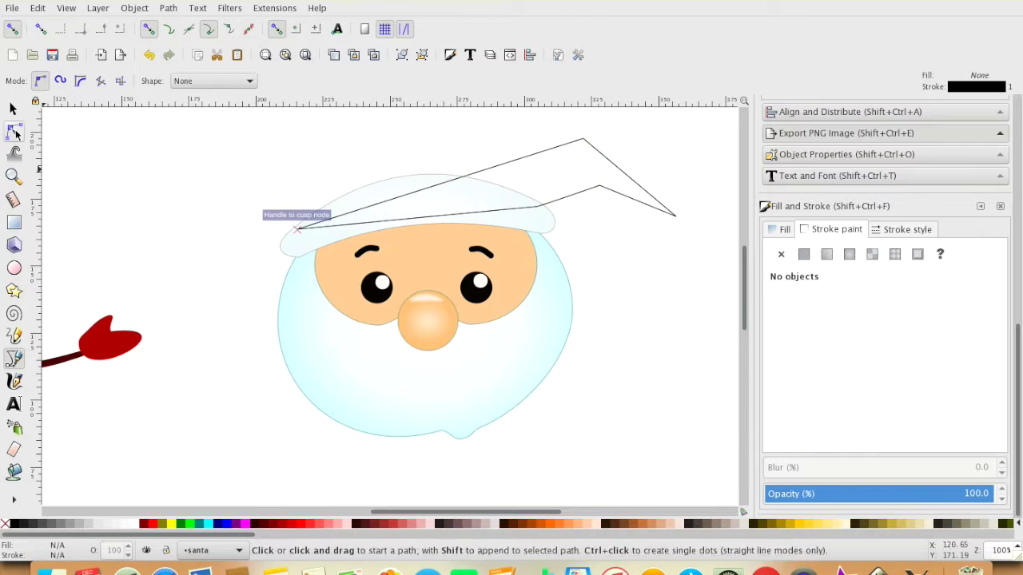
key(n)
click(934, 369)
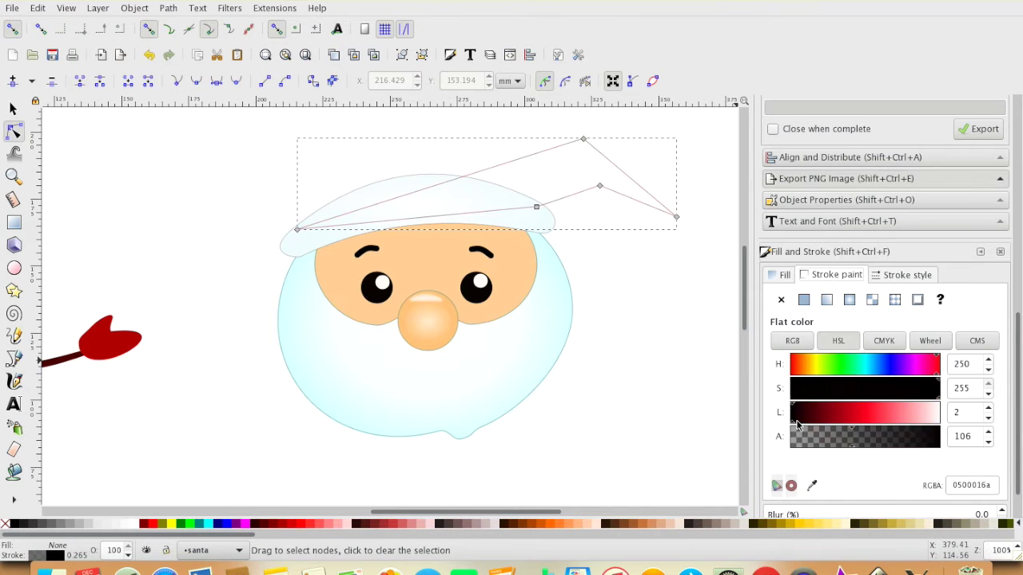
click(779, 274)
click(804, 299)
scroll(216, 262, up, 2)
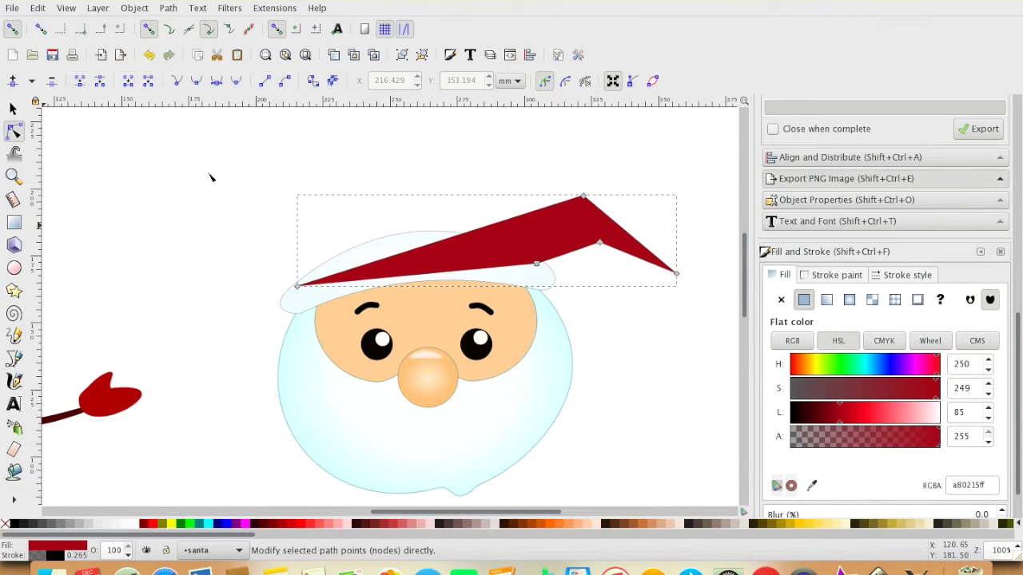
- Curve the hat's segments into a rounded top with a tip drooping down and left
drag(349, 269, 350, 166)
drag(297, 286, 290, 302)
drag(600, 243, 601, 254)
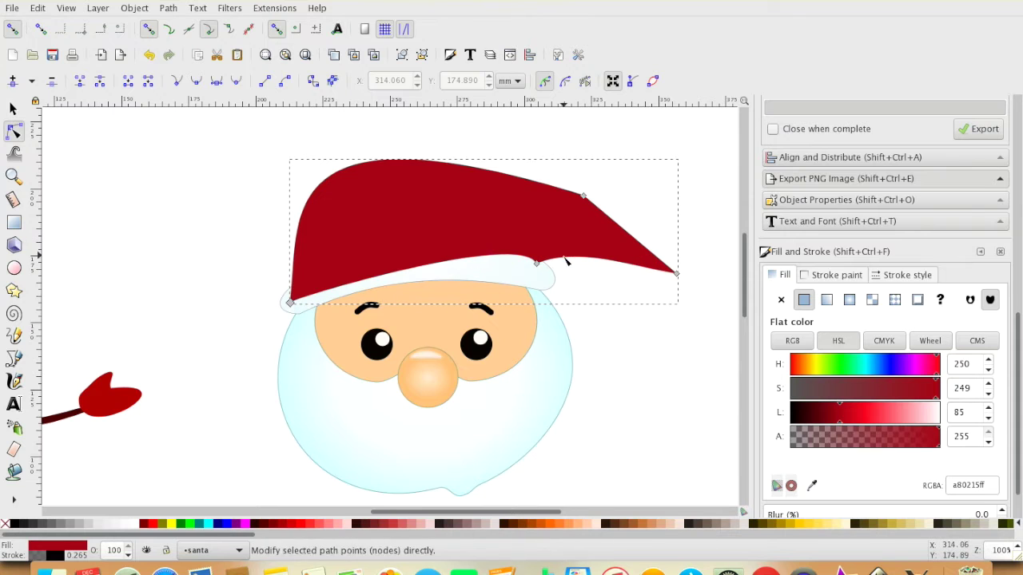
drag(584, 195, 606, 258)
drag(676, 273, 661, 286)
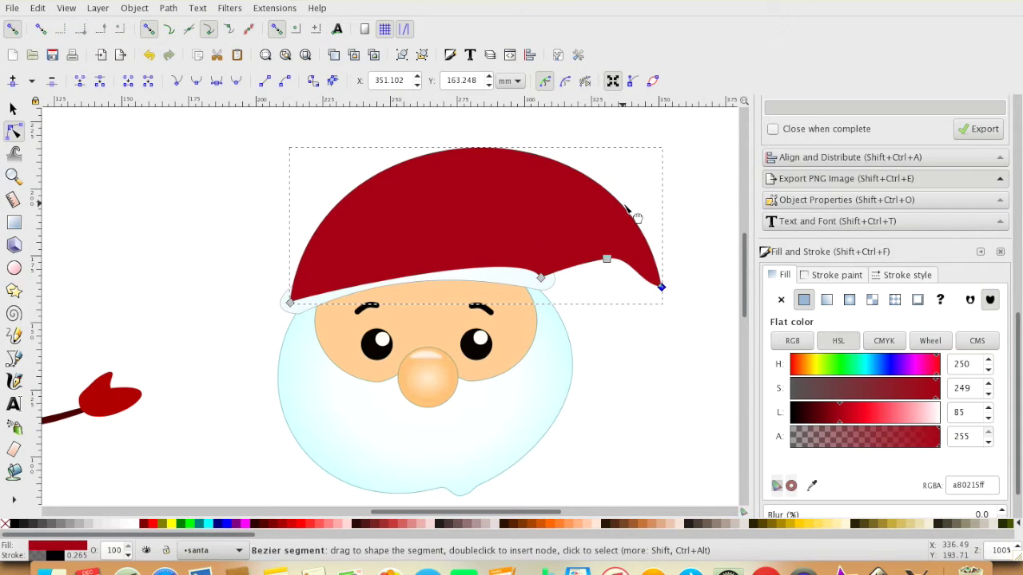
drag(627, 210, 611, 196)
key(s)
click(597, 429)
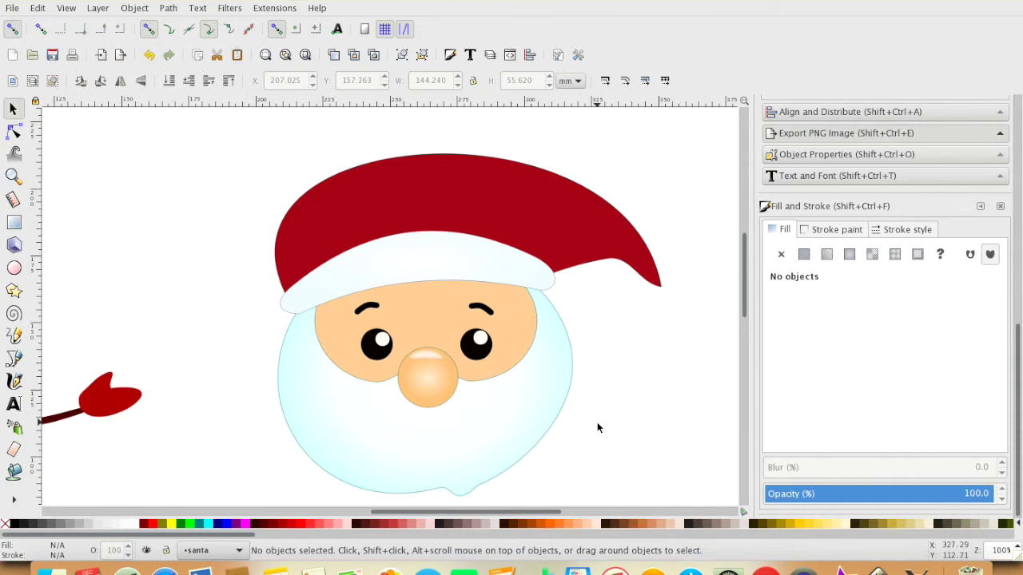
- Draw a red pompom circle at the hat tip and set its blur to 2
key(e)
mouse_move(636, 267)
mouse_down()
mouse_move(706, 338)
mouse_move(673, 328)
mouse_up()
key(s)
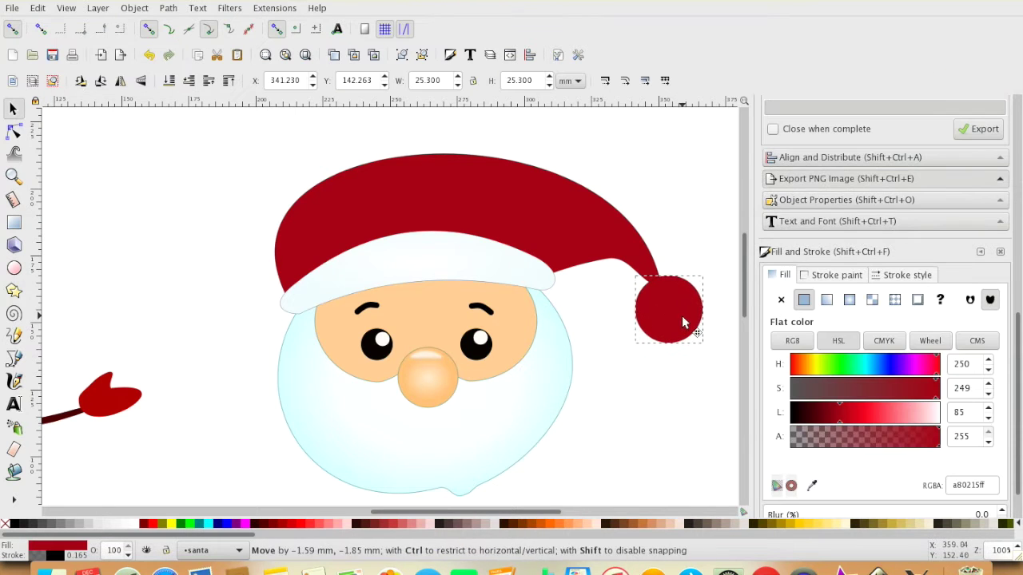
click(902, 275)
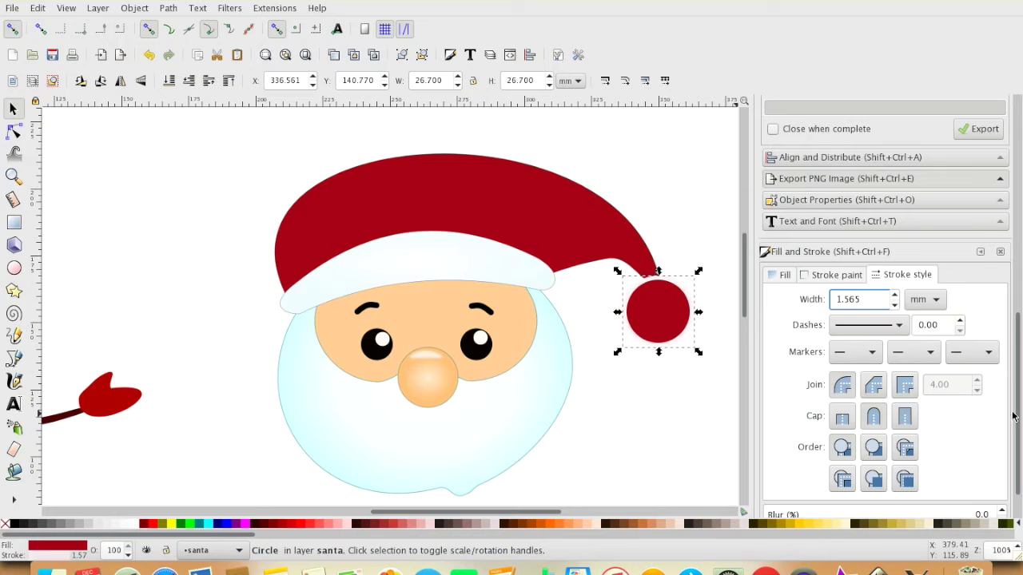
scroll(1013, 416, down, 2)
drag(1004, 467, 1002, 480)
click(1002, 475)
click(618, 442)
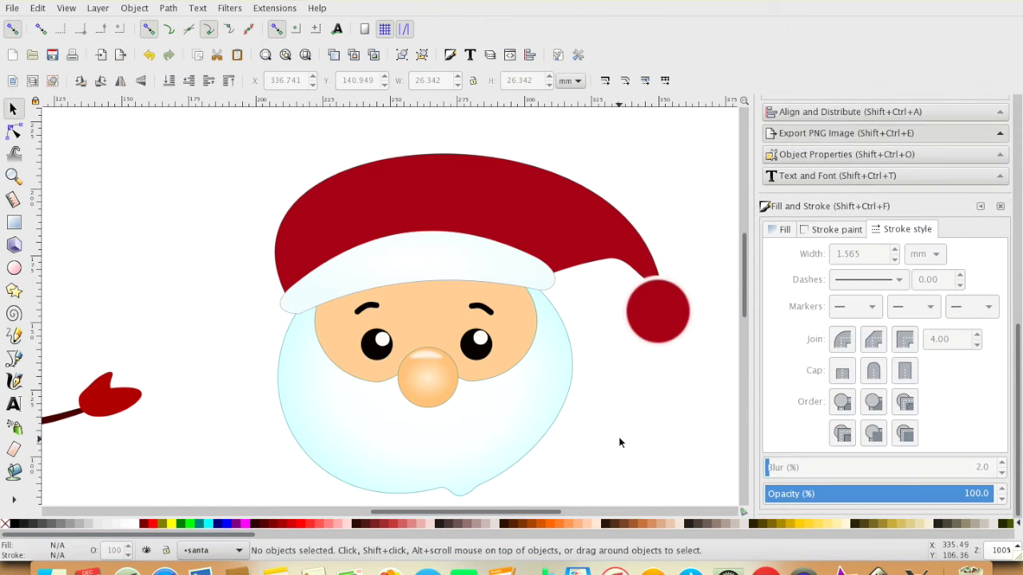
- Draw a mouth line below the nose with a dark red 2.265 mm stroke, curved into a smile
click(15, 360)
click(402, 427)
double_click(457, 426)
click(837, 274)
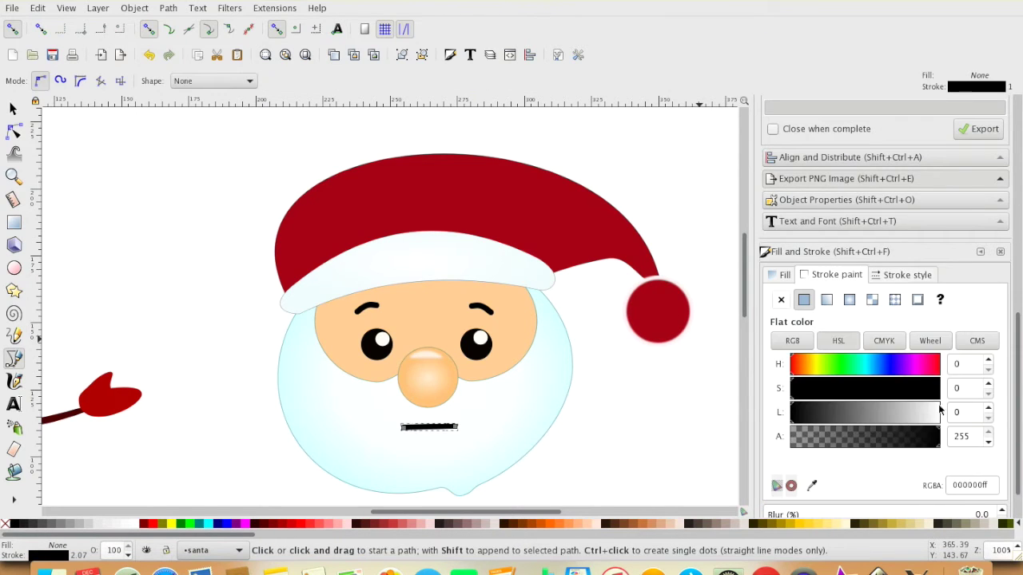
click(864, 386)
click(903, 274)
scroll(864, 299, up, 3)
key(n)
key(s)
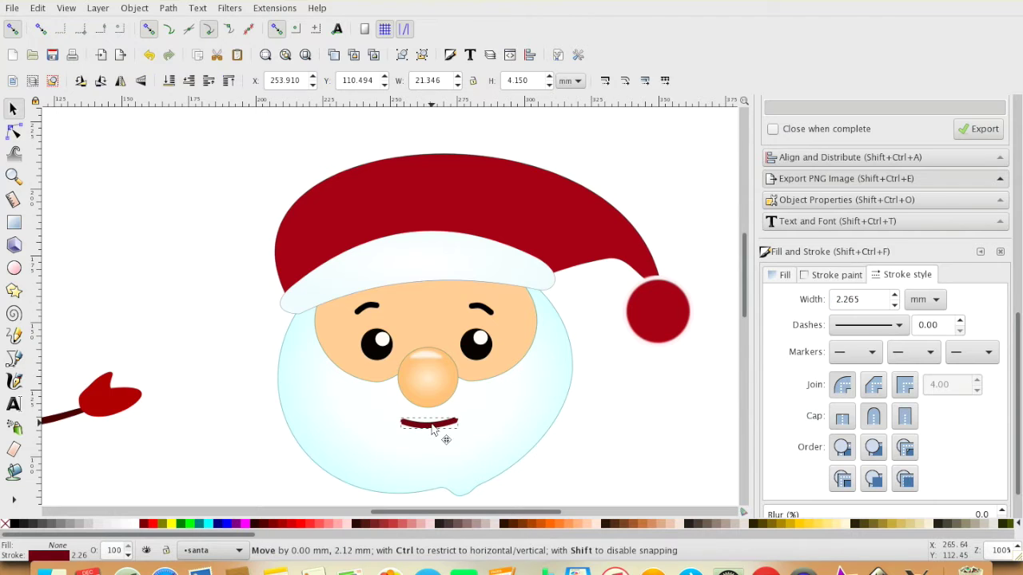
click(624, 464)
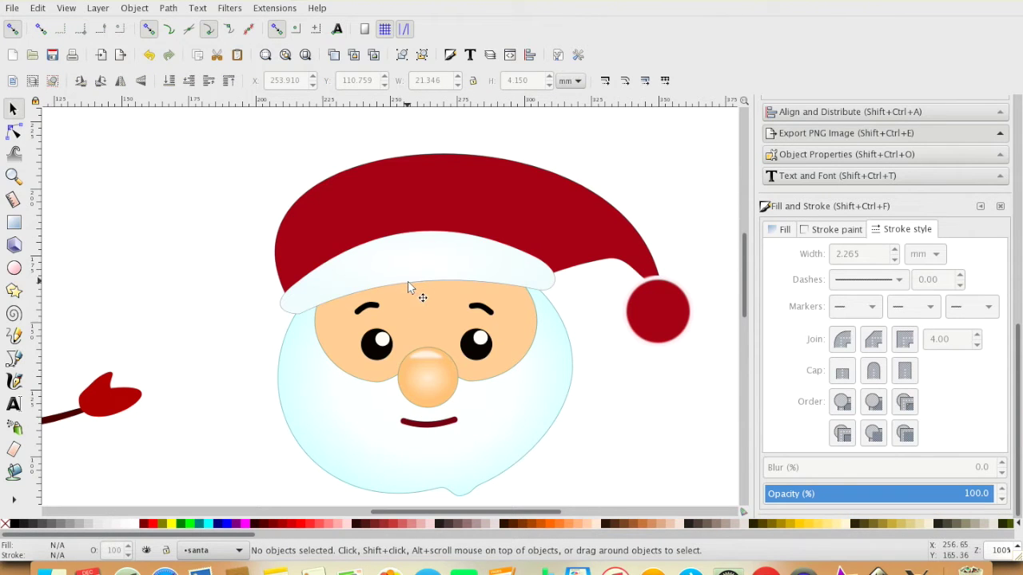
- Draw an ellipse across the top of the hat for a highlight
key(e)
drag(303, 212, 554, 182)
click(168, 8)
- Convert the hat ellipse to a path, fill it light pink, and lift its lower nodes
click(240, 27)
key(n)
click(891, 412)
mouse_move(428, 214)
mouse_down()
mouse_move(428, 159)
mouse_move(414, 165)
mouse_up()
key(s)
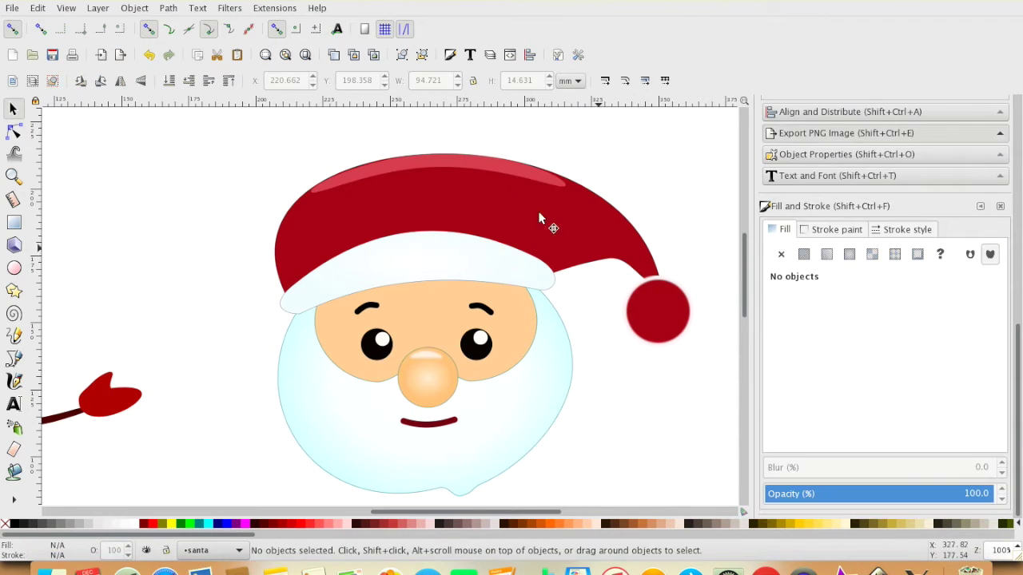
click(696, 426)
- Raise the highlight's bottom node further into a thin arc and zoom out to view the drawing
ctrl+scroll(338, 411, down, 2)
ctrl+scroll(389, 229, up, 2)
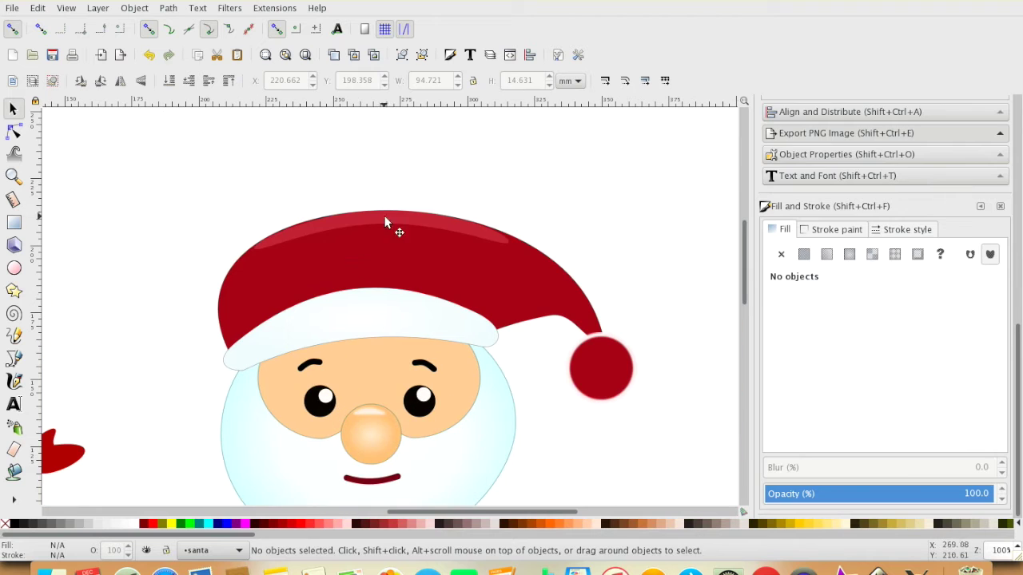
click(389, 229)
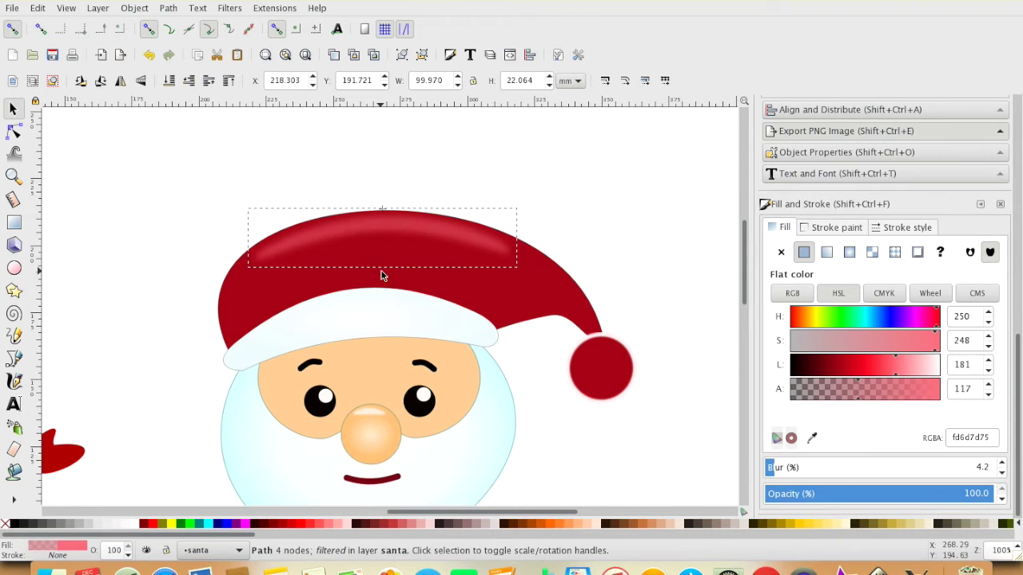
key(n)
drag(382, 270, 386, 237)
click(678, 321)
key(minus)
key(minus)
key(minus)
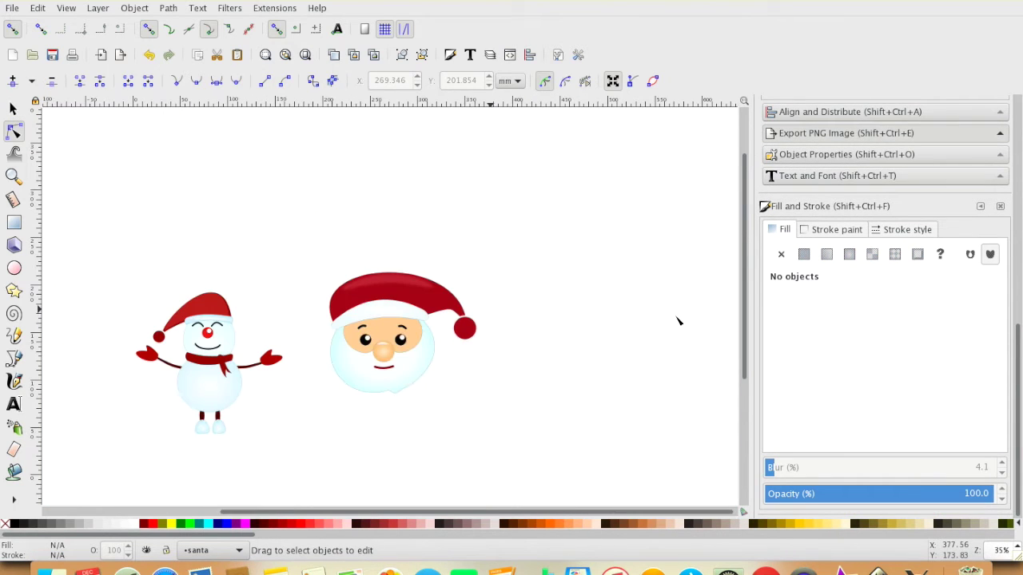
click(12, 110)
- Draw a large ellipse below the face for Santa's body and widen it
click(396, 235)
click(709, 468)
scroll(709, 467, down, 5)
scroll(709, 473, down, 3)
click(14, 268)
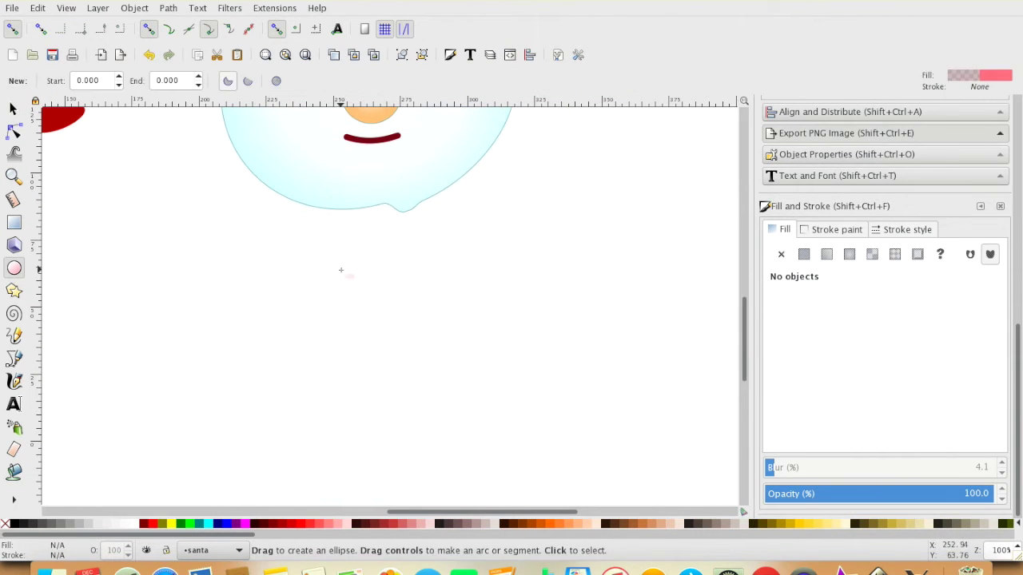
drag(229, 156, 549, 474)
key(s)
drag(372, 392, 366, 386)
mouse_move(539, 311)
mouse_down()
mouse_move(536, 302)
mouse_move(560, 305)
mouse_up()
- Convert the body ellipse to a path and reshape its bottom into two bumps and its sides outward
key(ctrl+shift+c)
key(n)
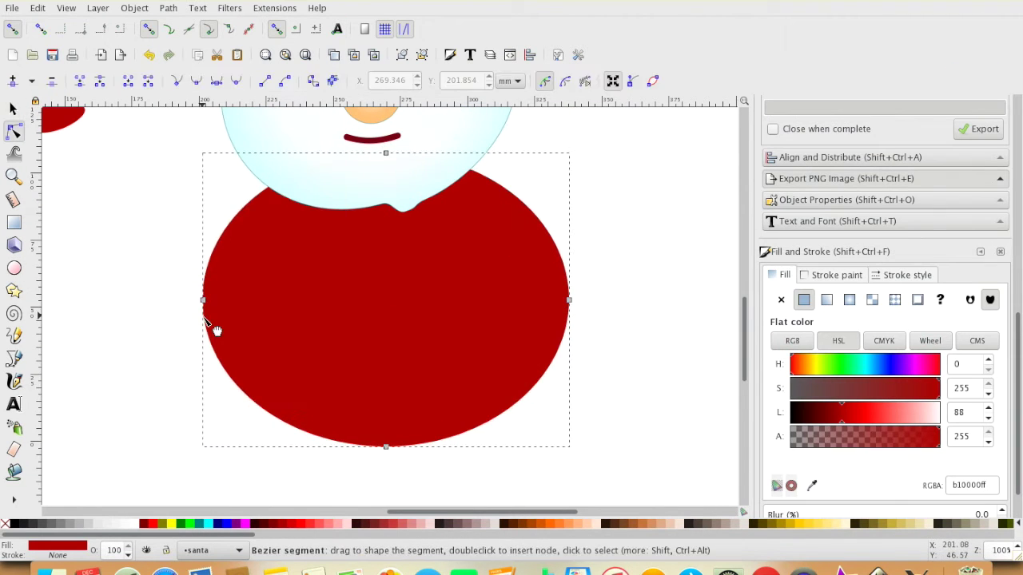
mouse_move(376, 448)
mouse_down()
mouse_move(448, 439)
mouse_move(442, 481)
mouse_up()
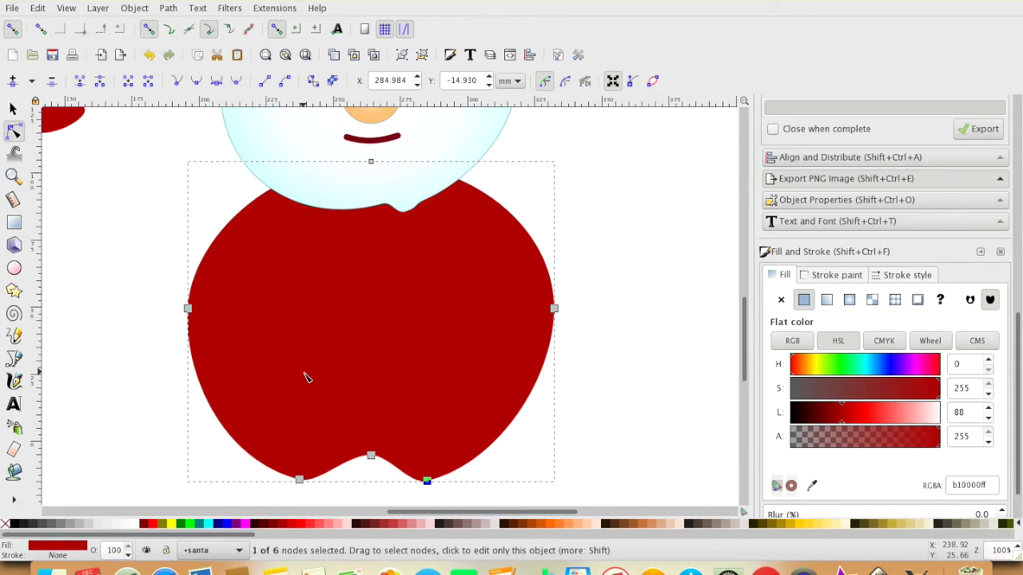
ctrl+scroll(307, 377, down, 2)
key(s)
key(n)
drag(626, 339, 570, 298)
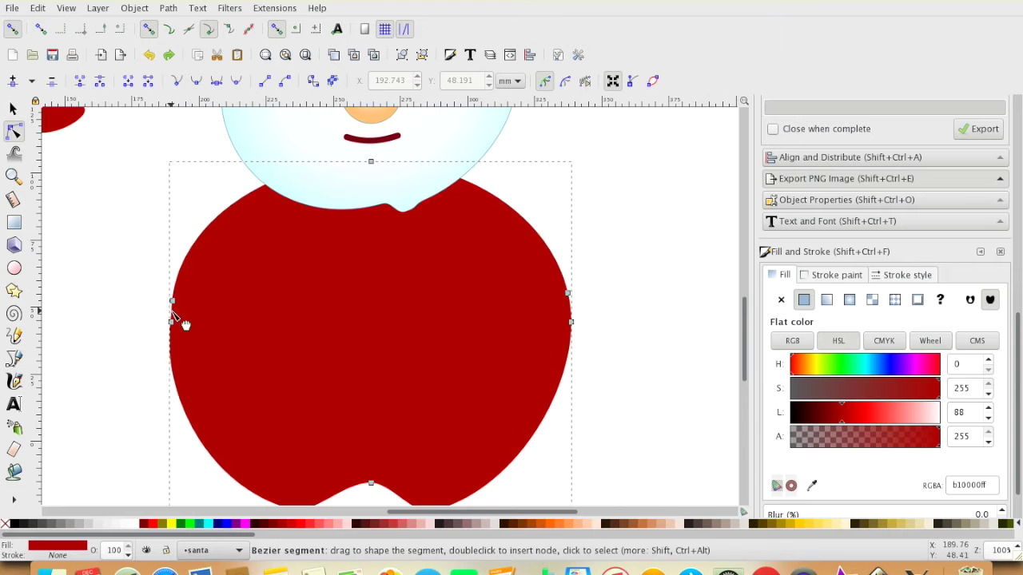
key(Escape)
- Draw a four-corner belt across the body, fill it black and bend it downward
key(b)
click(171, 301)
click(568, 299)
click(571, 324)
click(170, 328)
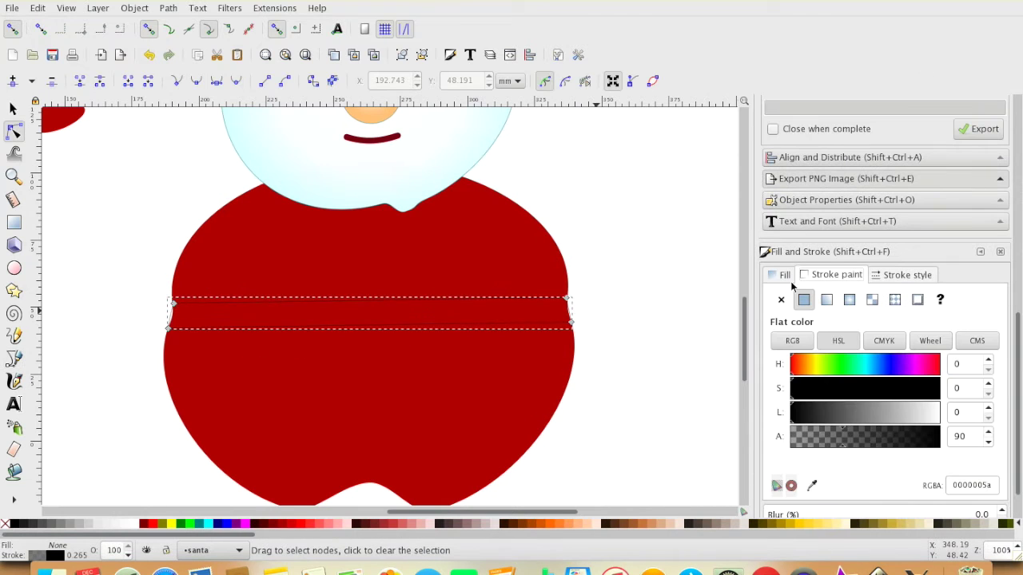
click(18, 524)
drag(402, 338, 372, 406)
key(Escape)
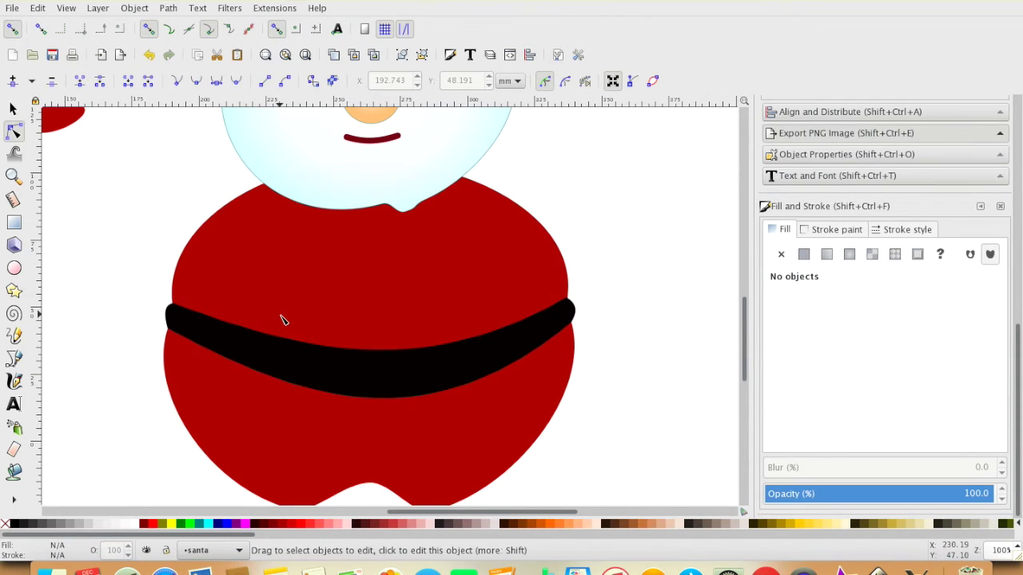
scroll(292, 304, down, 5)
- Draw a red ellipse for the left boot and convert it to an editable path
scroll(286, 290, down, 3)
key(e)
drag(237, 302, 312, 364)
click(907, 274)
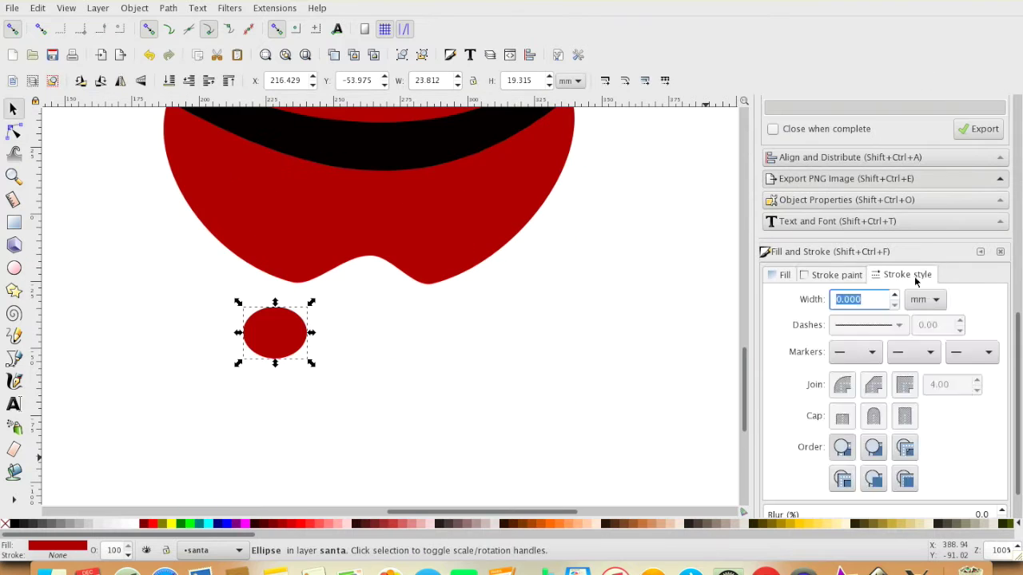
key(ctrl+shift+c)
key(n)
key(Escape)
- Add a black leg ellipse above the boot, send it behind the body, and enlarge the boot
key(e)
mouse_move(282, 292)
mouse_down()
mouse_move(322, 337)
mouse_move(320, 315)
mouse_up()
key(ctrl+shift+c)
key(n)
key(s)
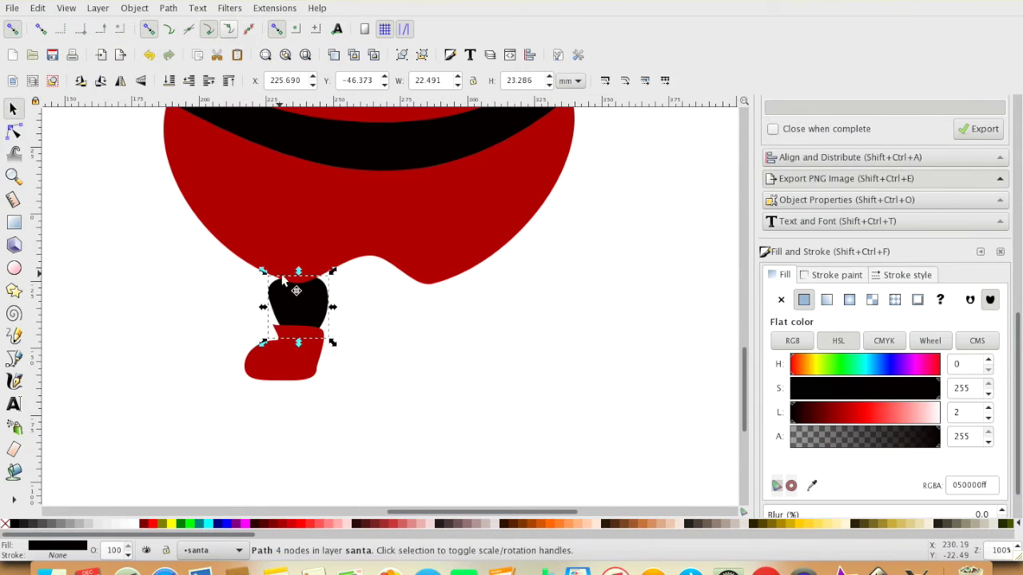
key(End)
key(Escape)
click(283, 359)
drag(326, 381, 286, 406)
key(Escape)
- Duplicate the leg and boot, move the copy to the right and mirror it
click(284, 379)
shift+click(296, 296)
key(ctrl+d)
mouse_move(296, 296)
mouse_down()
mouse_move(440, 297)
mouse_move(415, 310)
mouse_up()
key(n)
- Check the legs' placement zoomed out, then draw a long red ellipse from the body for the arm
key(5)
click(571, 355)
click(424, 397)
click(493, 404)
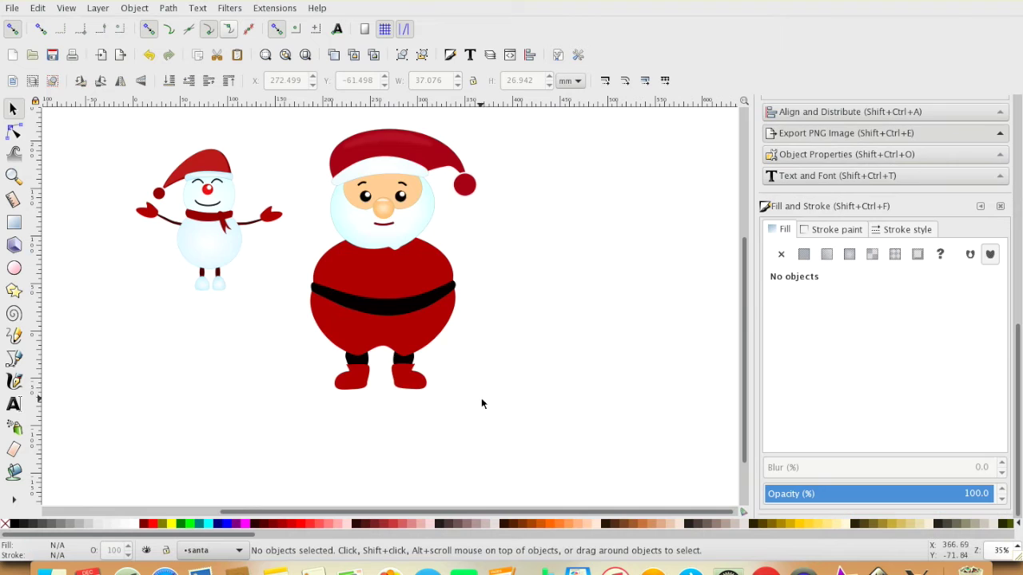
key(1)
key(e)
drag(467, 195, 718, 244)
- Node-edit the arm ellipse so its outer end bends downward
key(n)
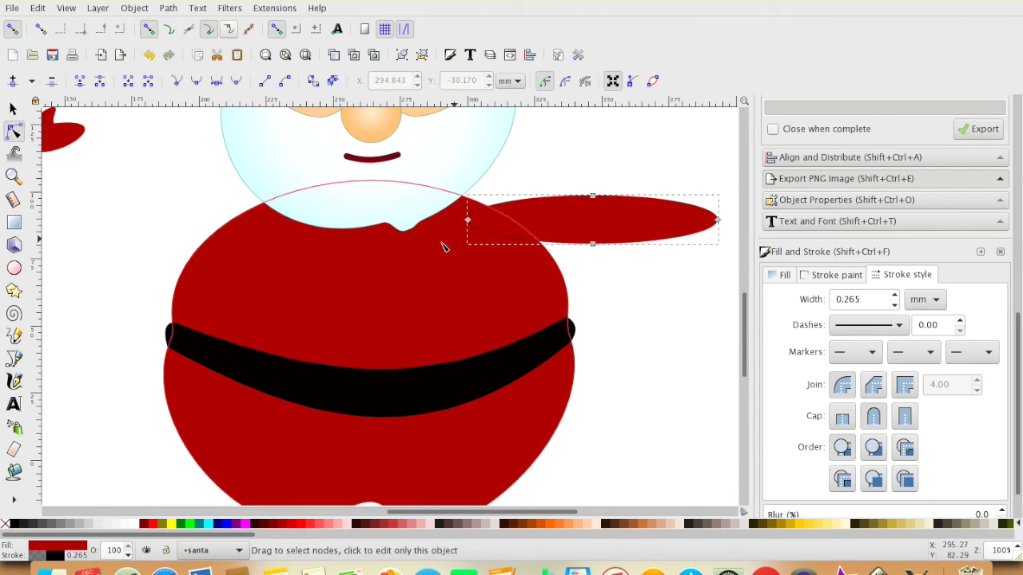
drag(593, 248, 712, 272)
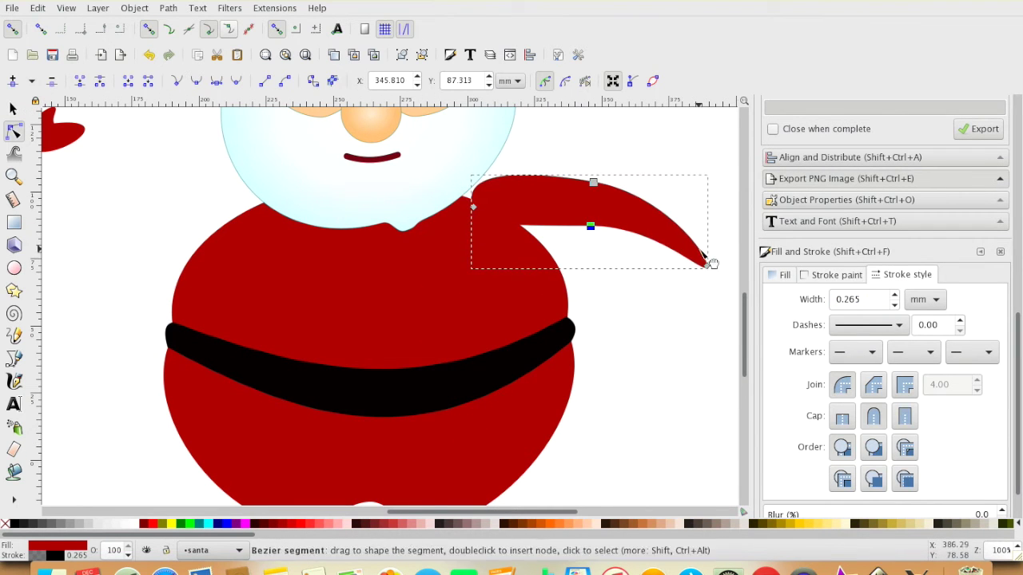
mouse_move(590, 227)
mouse_down()
mouse_move(639, 275)
mouse_move(582, 286)
mouse_up()
scroll(536, 422, right, 3)
- Draw a red circle at the arm's end, shape it into a mitten and flip it horizontally
key(e)
drag(545, 347, 636, 445)
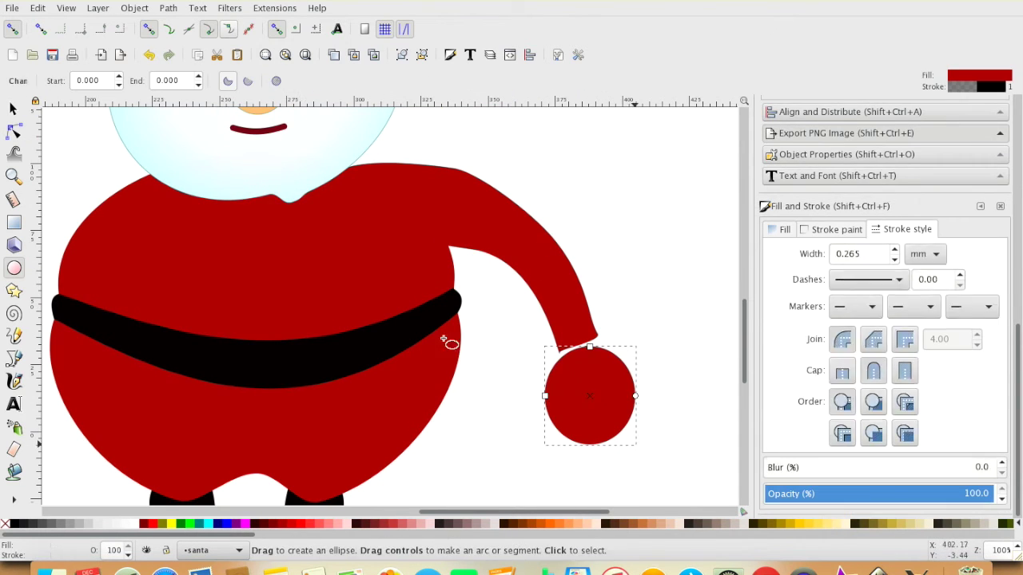
key(n)
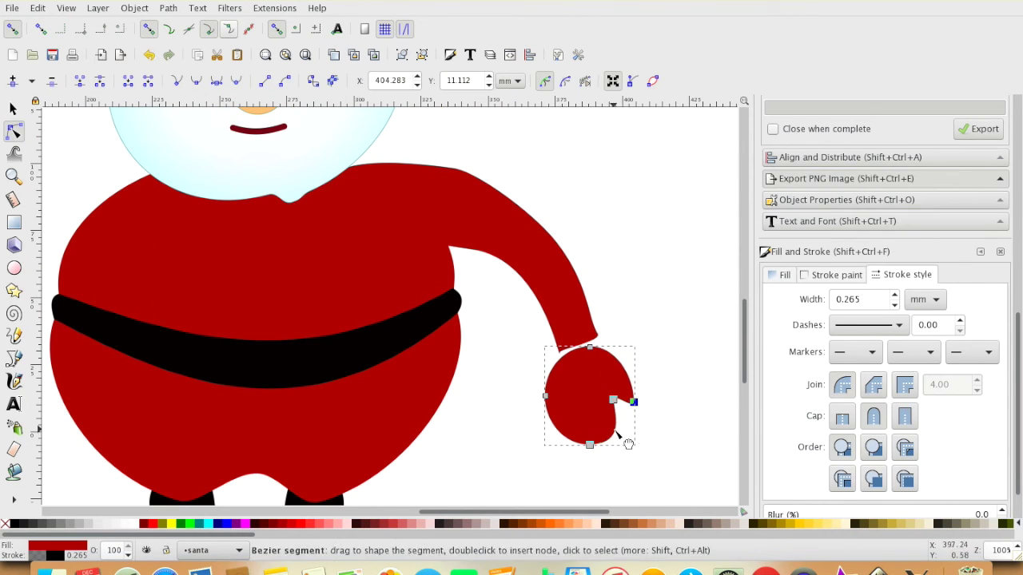
key(s)
click(119, 81)
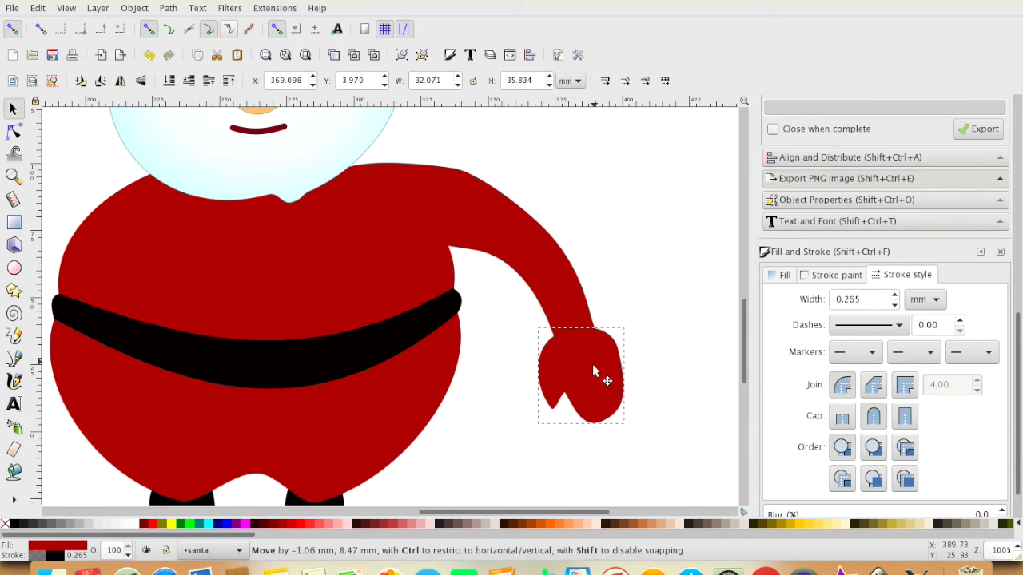
click(640, 402)
- Set the red body's outline width to 0.265
click(396, 286)
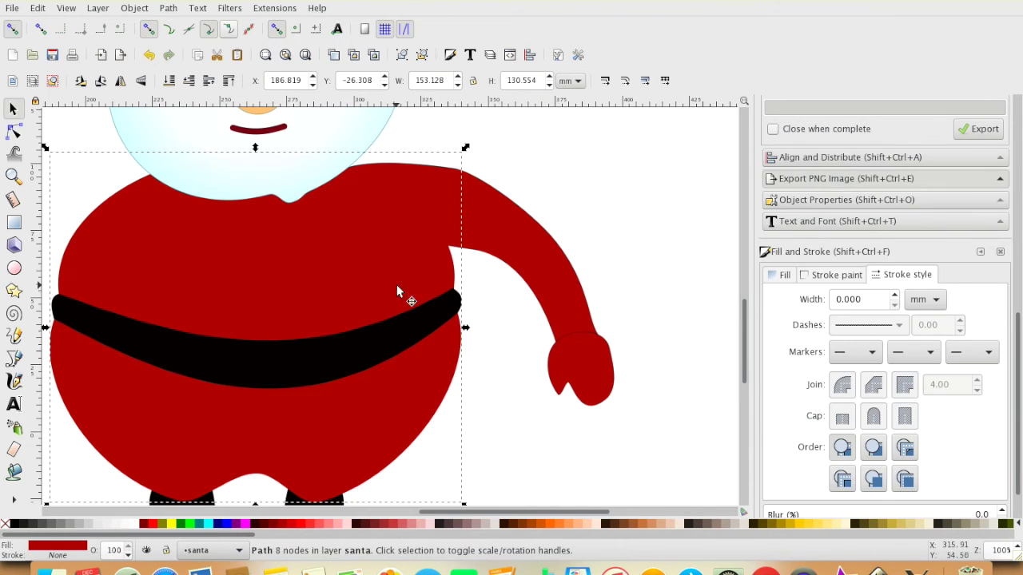
click(893, 307)
click(893, 318)
click(894, 318)
key(Escape)
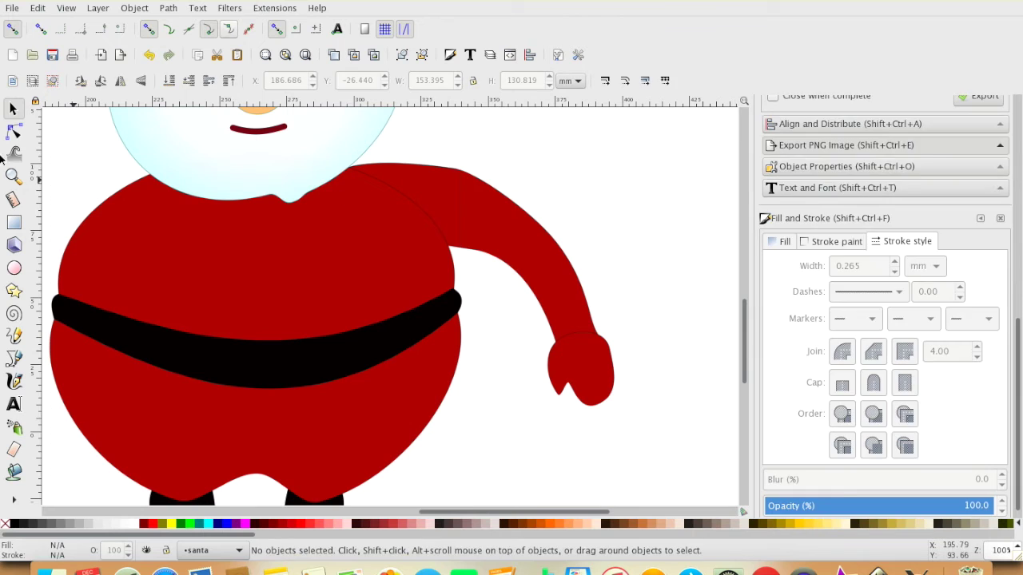
- Select the right arm, then the left arm
key(n)
key(s)
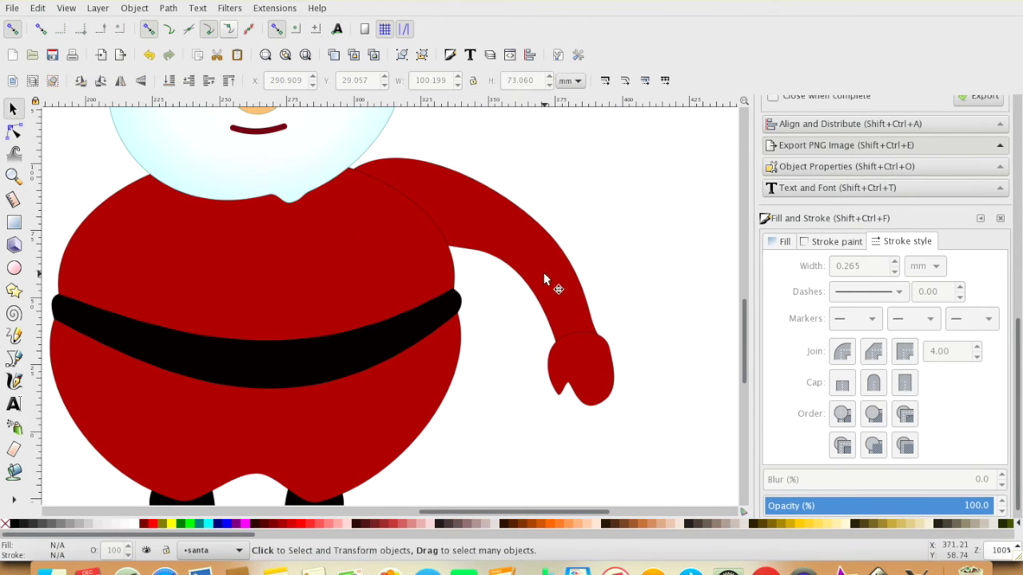
click(543, 273)
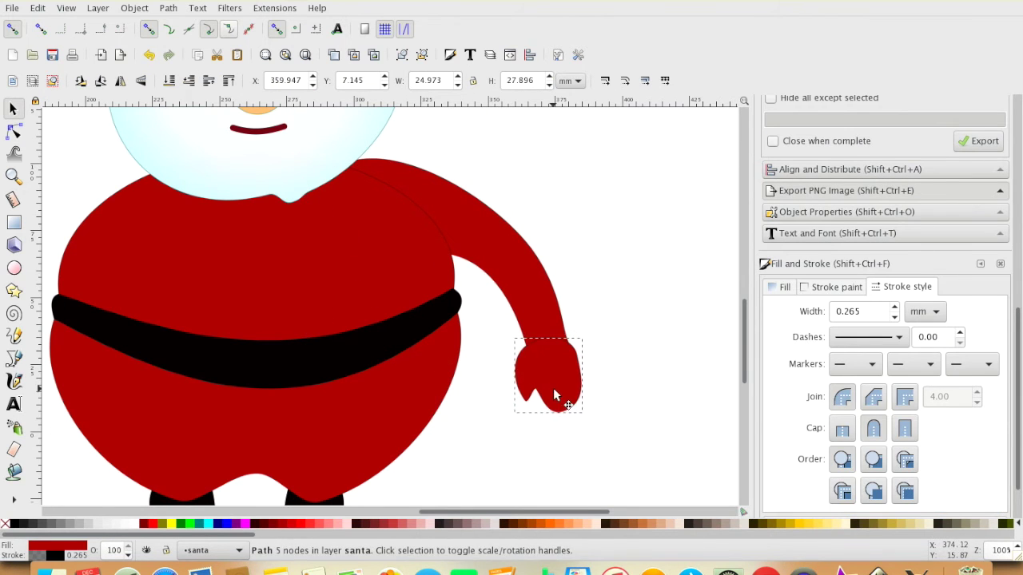
scroll(524, 294, left, 7)
click(268, 247)
- Node-edit the left and right arms so both hang down with fuller curves
drag(268, 250, 331, 201)
key(n)
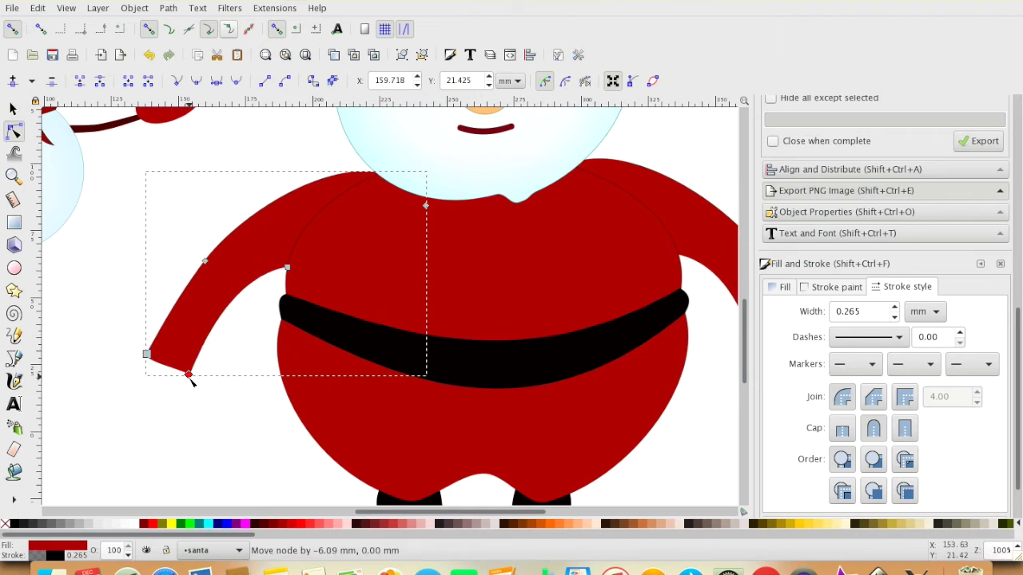
drag(192, 379, 148, 354)
key(minus)
click(608, 251)
drag(607, 251, 601, 271)
key(s)
click(681, 329)
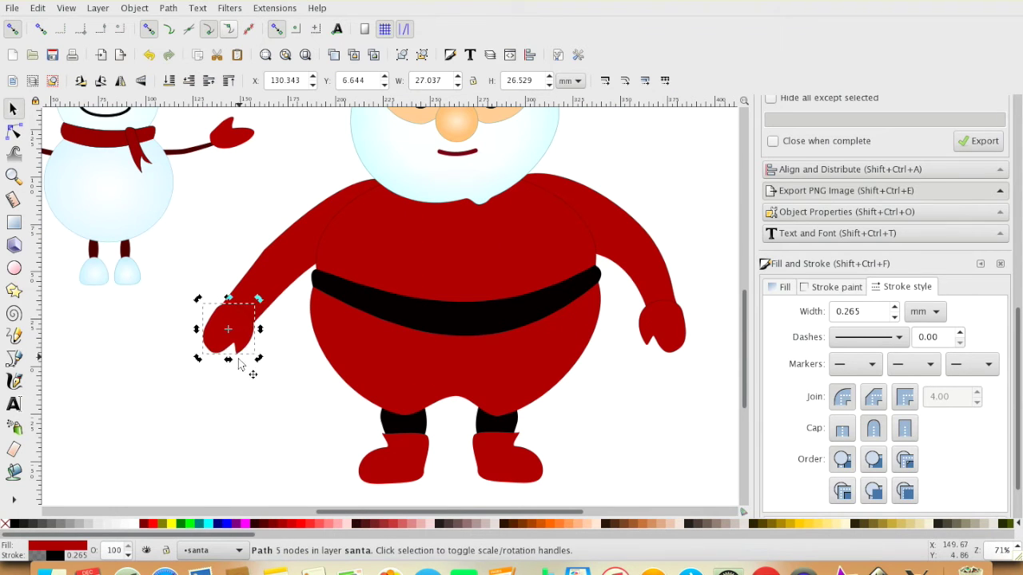
- Draw a white ellipse over the mitten, curve it into a cuff, and paste a matching cuff on the other wrist
key(e)
drag(216, 272, 280, 331)
key(ctrl+shift+c)
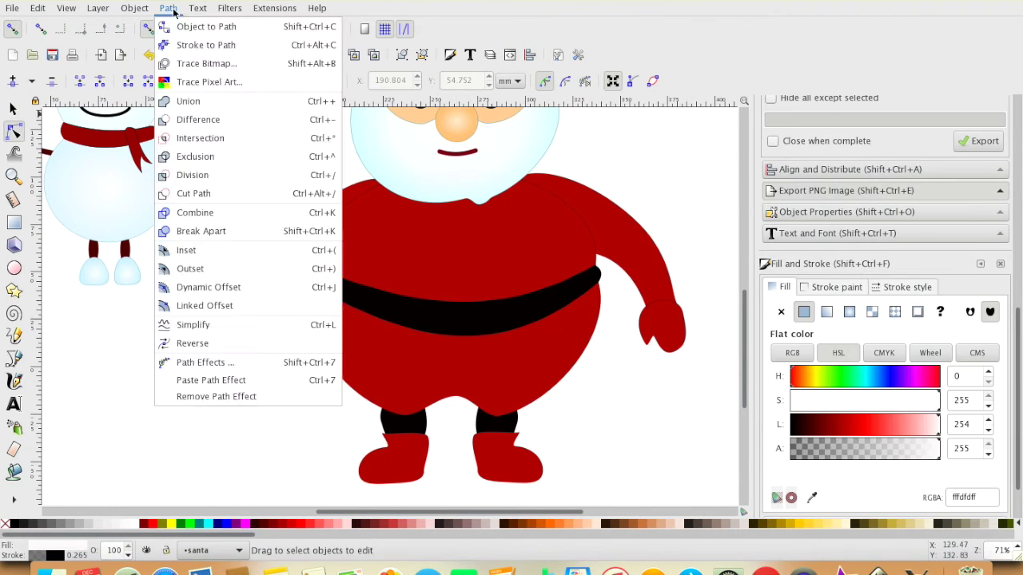
key(n)
drag(240, 285, 230, 306)
click(142, 304)
key(ctrl+v)
click(658, 389)
- Rubber-band select every part of the Santa and export the selection as a PNG image
key(5)
key(s)
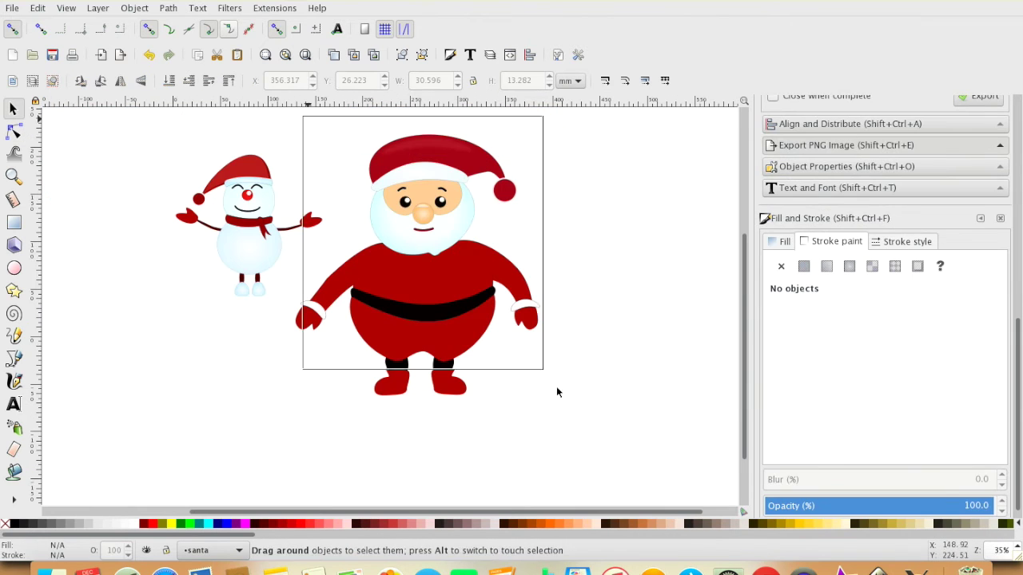
drag(302, 114, 560, 407)
scroll(975, 359, up, 3)
click(977, 454)
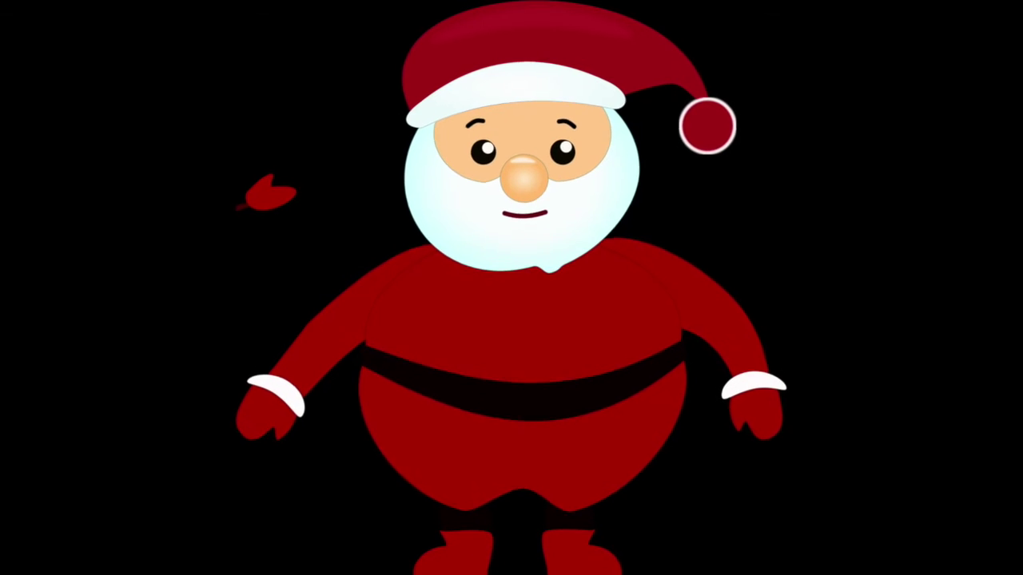